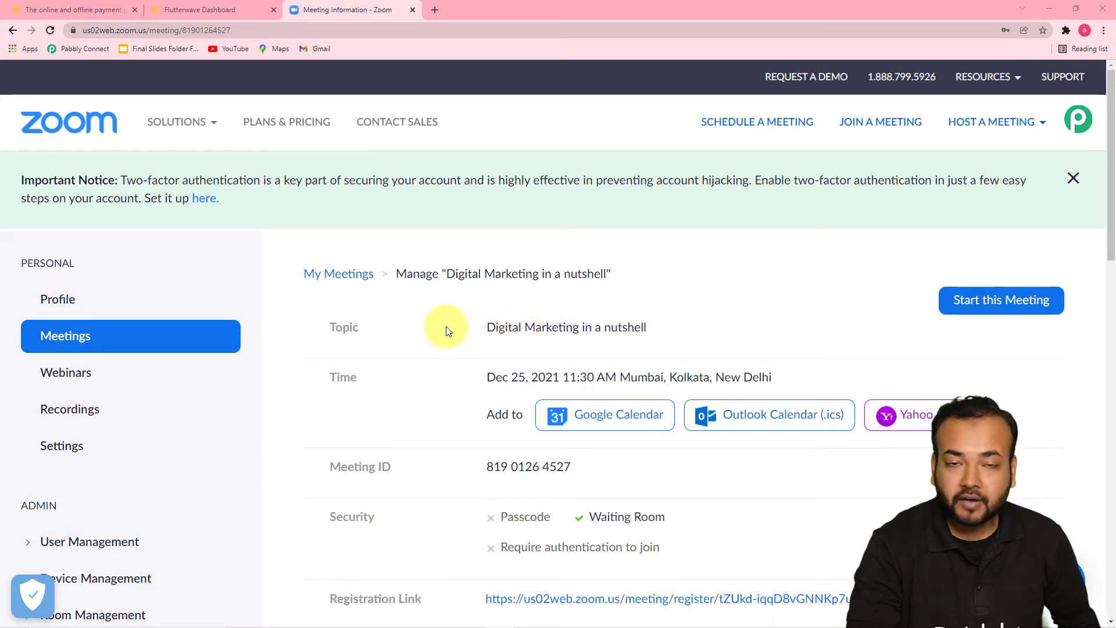
Step: Scroll down to view the 'Digital Marketing in a nutshell' meeting's time, ID and registration link
scroll(448, 331, "down", 1)
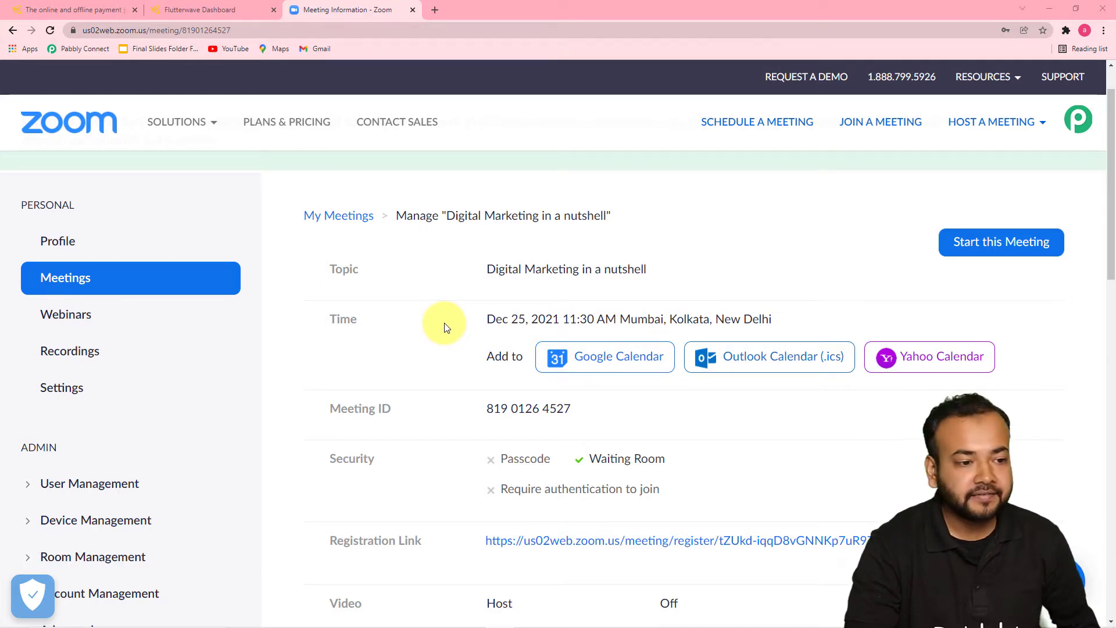
Step: Compare the Zoom meeting with Flutterwave's payment links, then bring up options for the USD 25 Zoom Webinar link
left_click(212, 4)
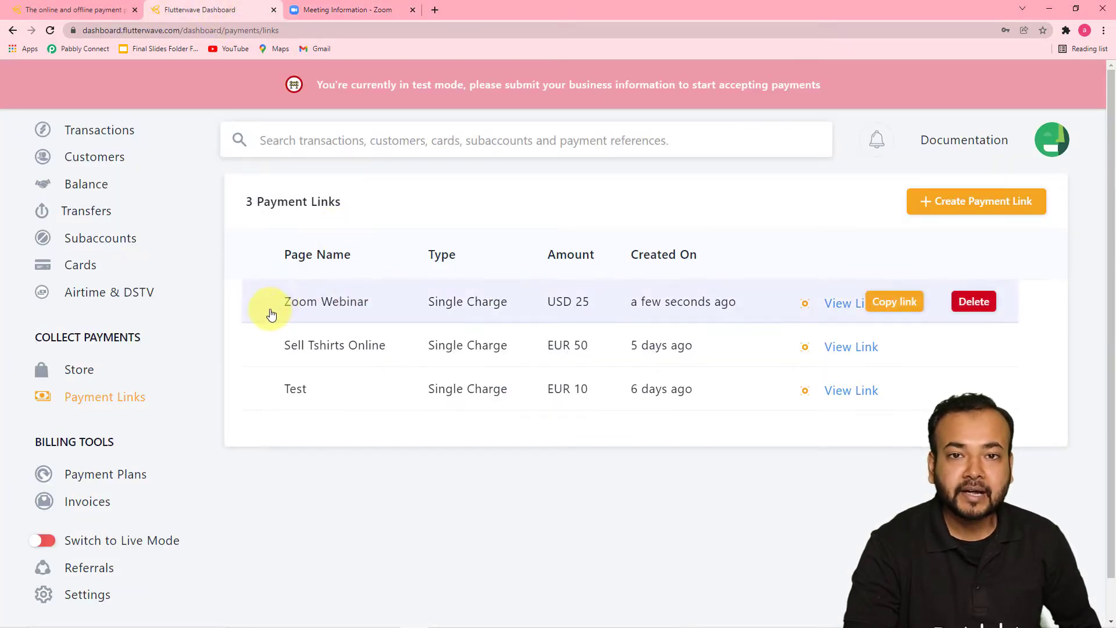
mouse_move(269, 304)
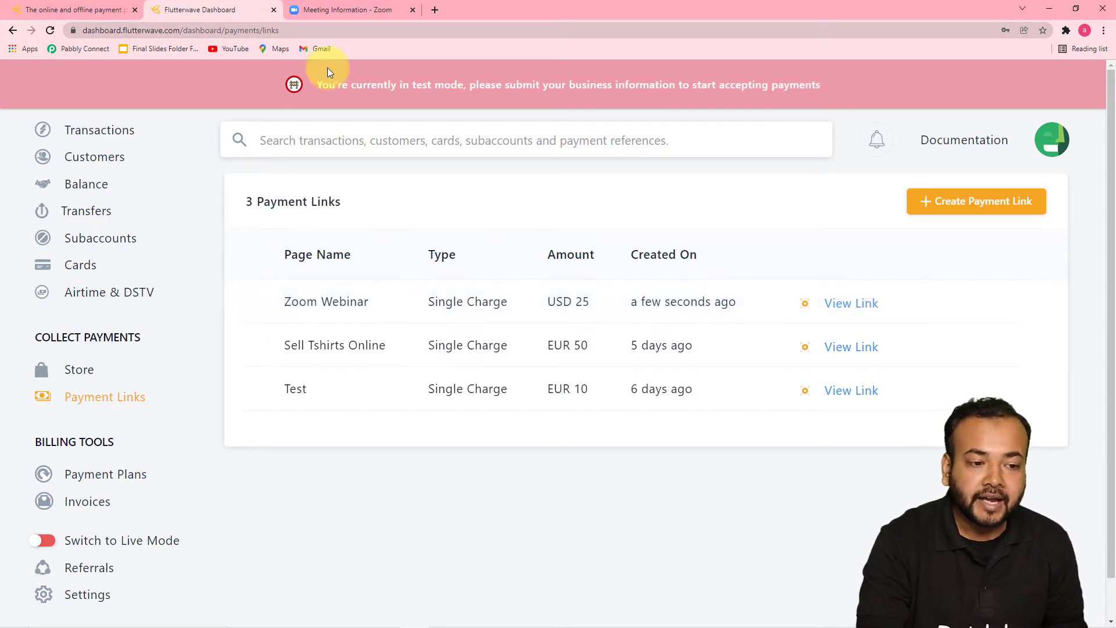
left_click(328, 10)
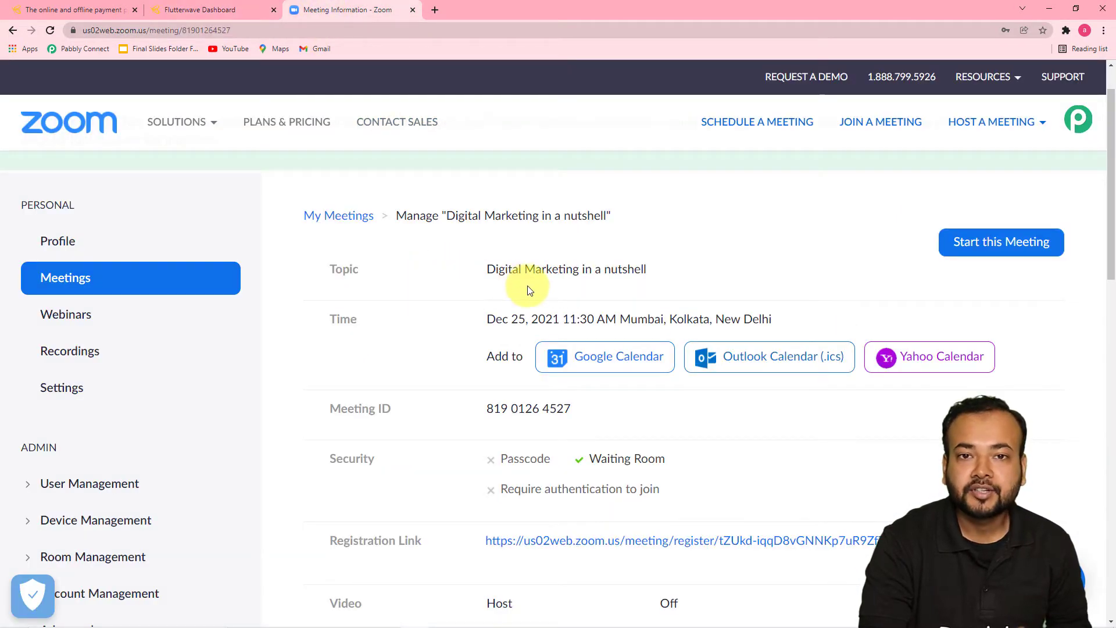
left_click(211, 11)
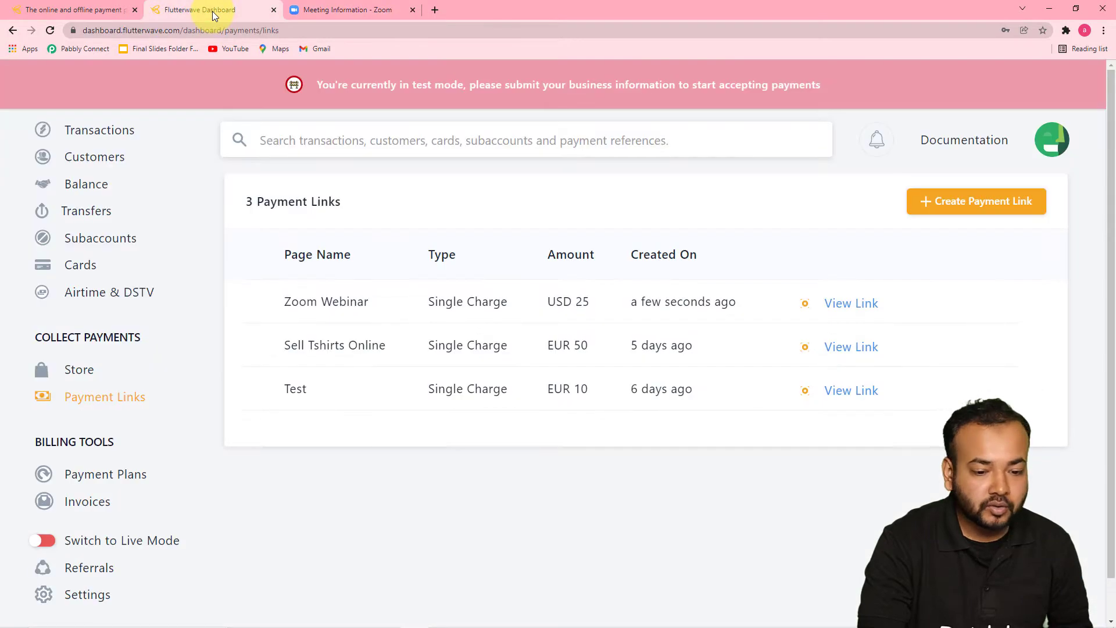
right_click(862, 308)
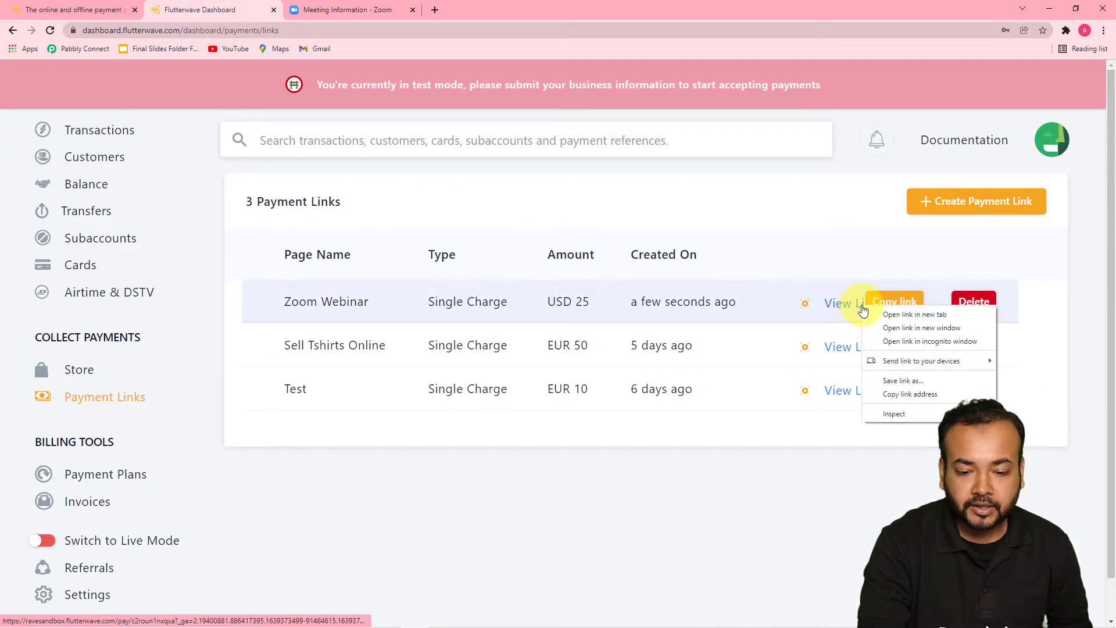
Step: Open the Zoom Webinar payment page in a new tab, enter the payer's name and e-mail, and submit
left_click(874, 315)
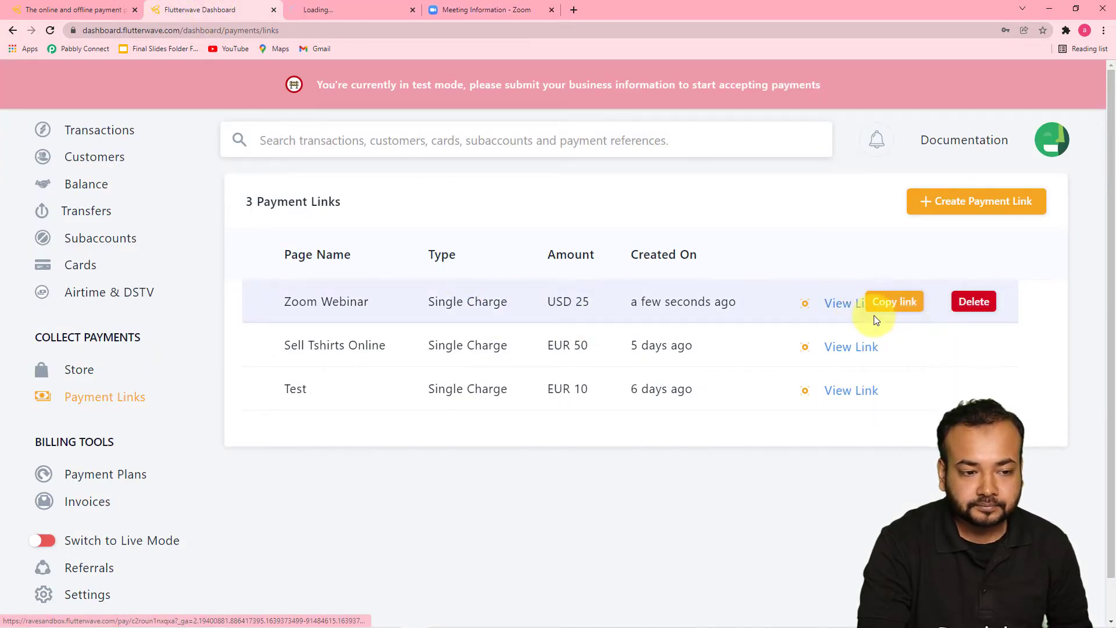
left_click(340, 12)
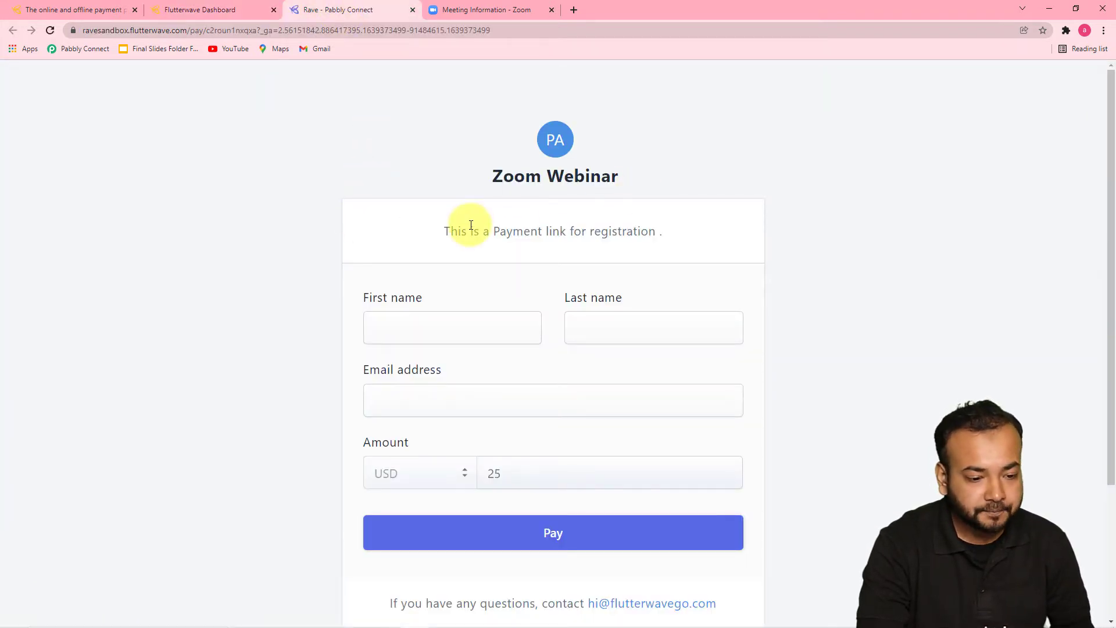
scroll(471, 225, "down", 2)
left_click(418, 220)
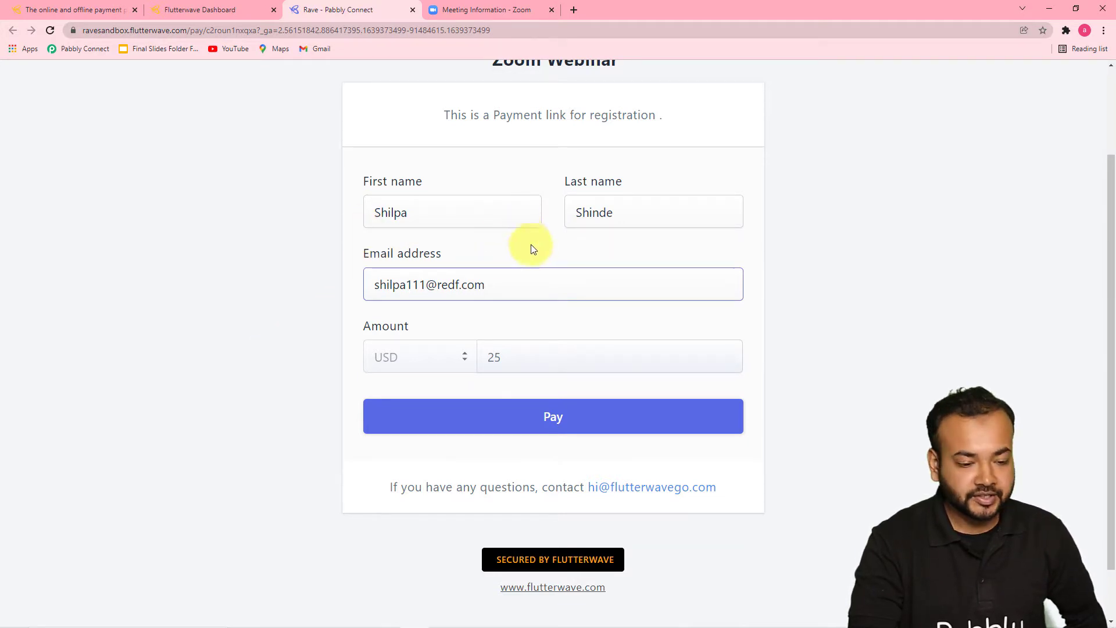
left_click(418, 432)
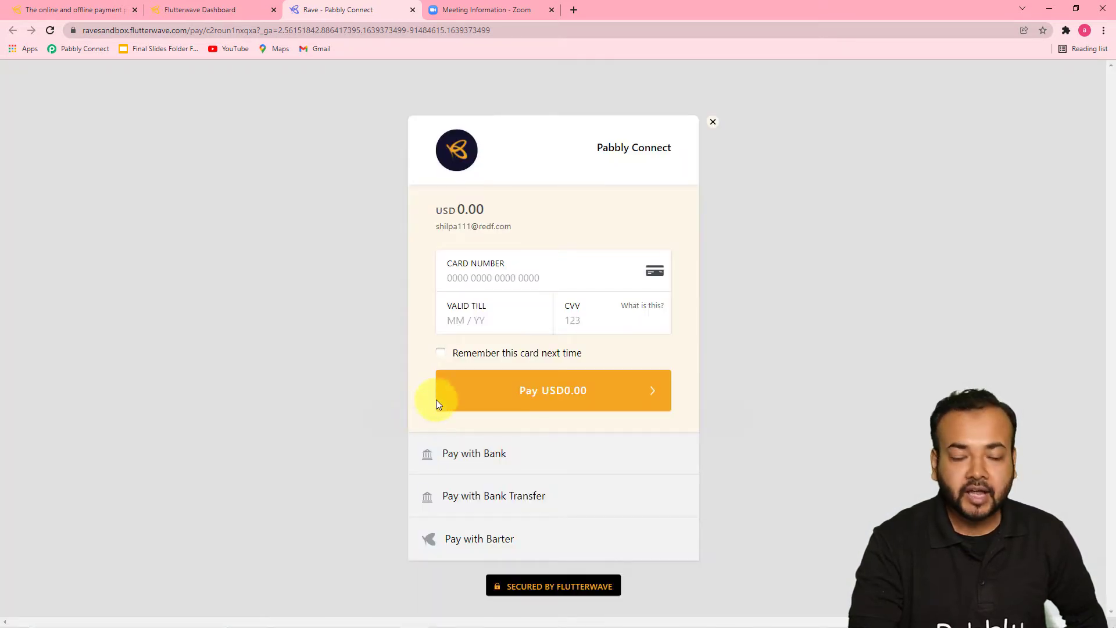
Step: Pay the USD25.00 charge with the saved Mastercard and its CVV
left_click(496, 285)
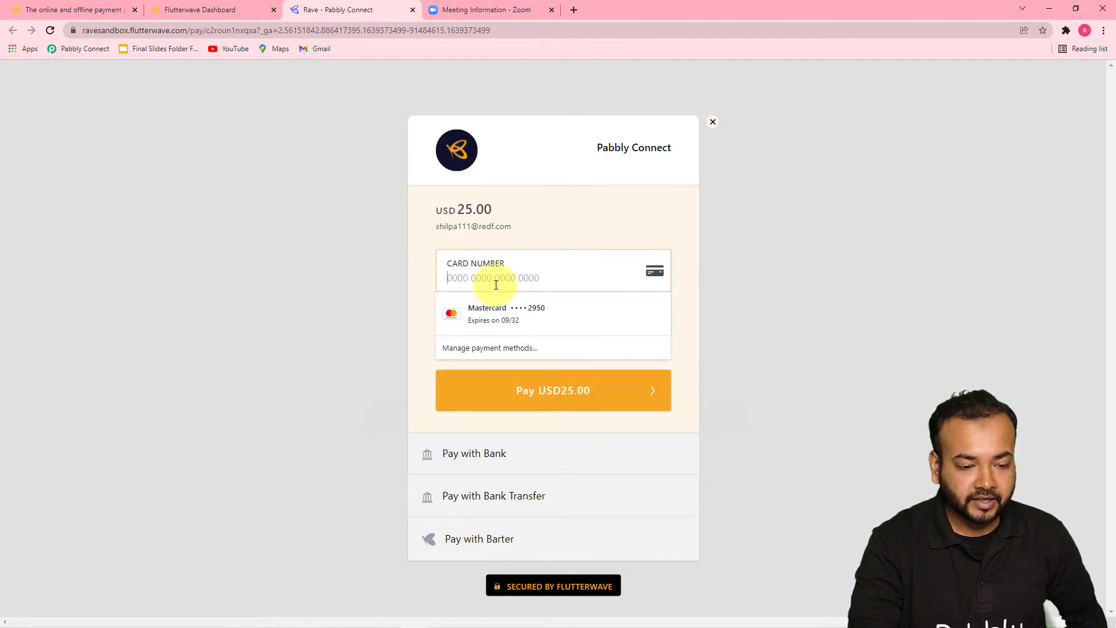
left_click(492, 313)
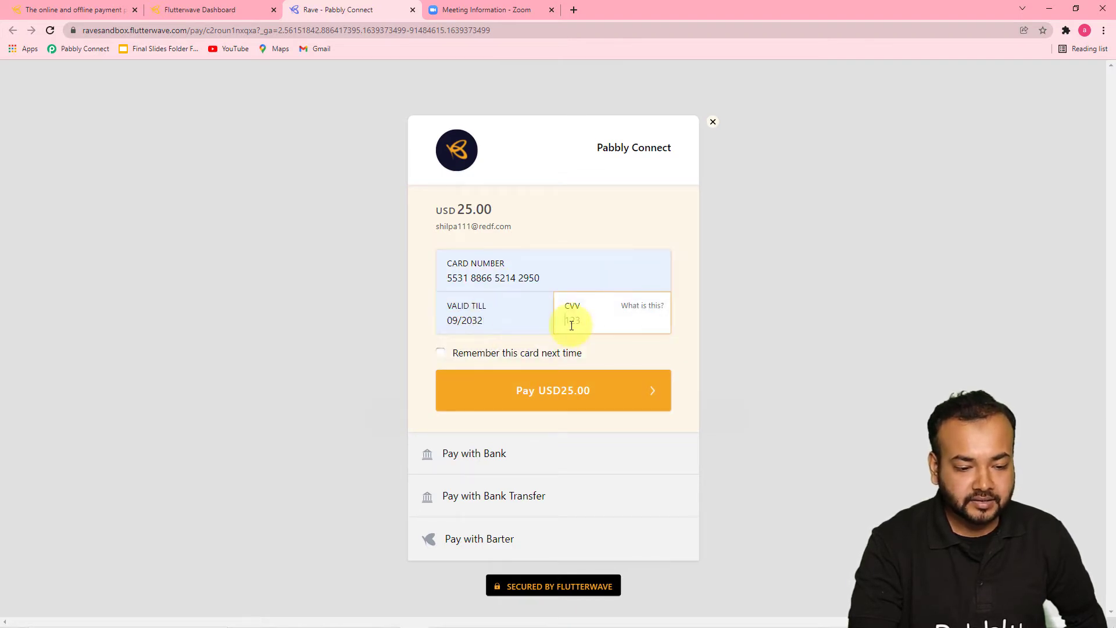
type("56")
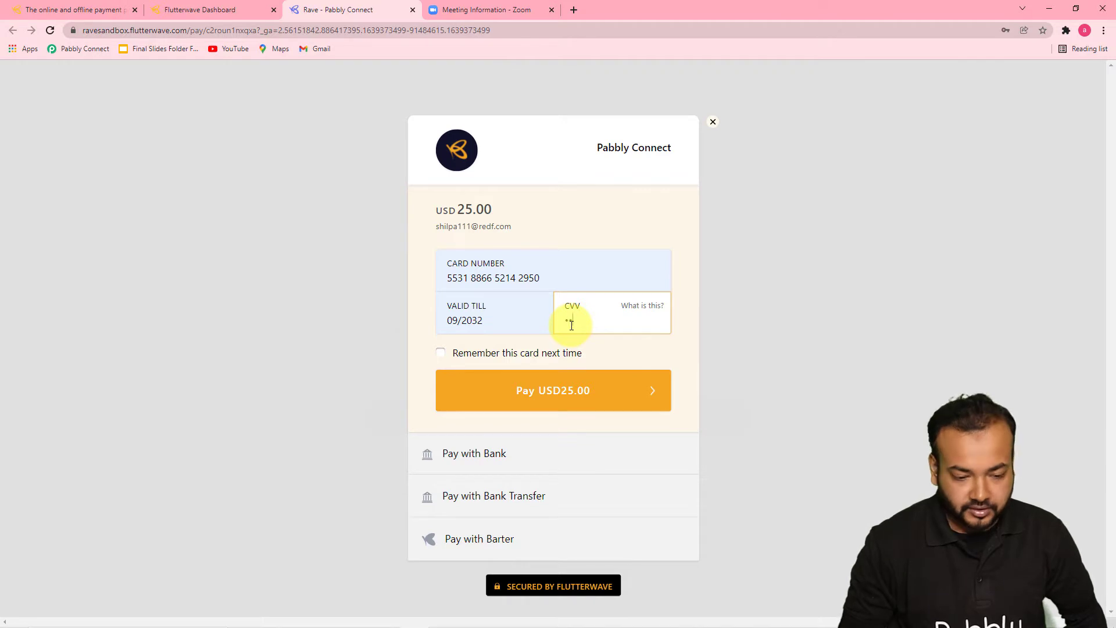
left_click(533, 390)
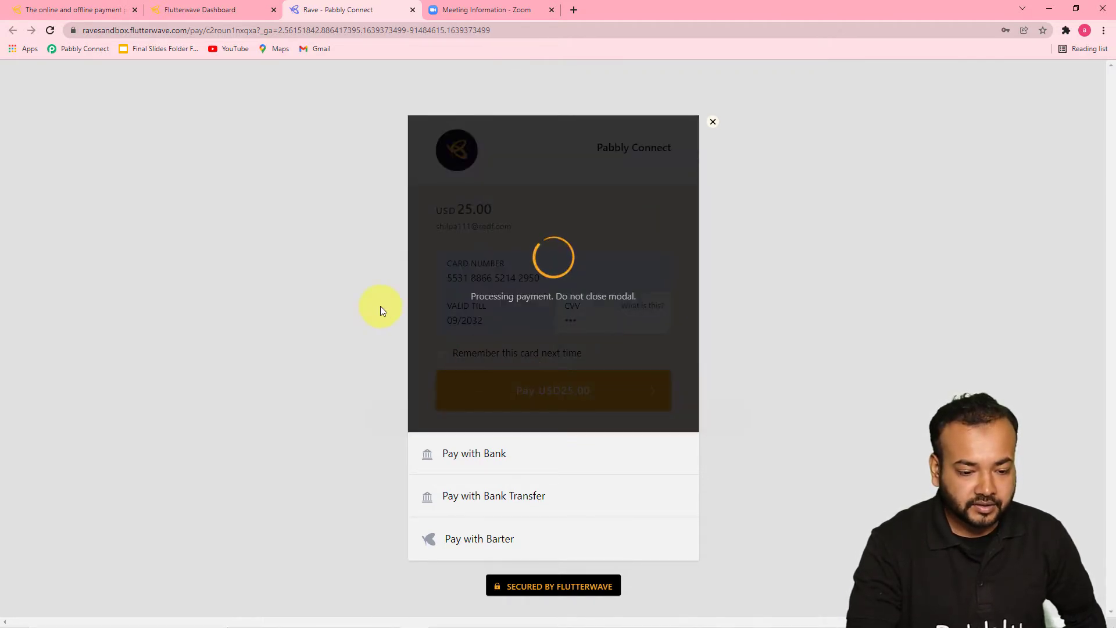
left_click(518, 357)
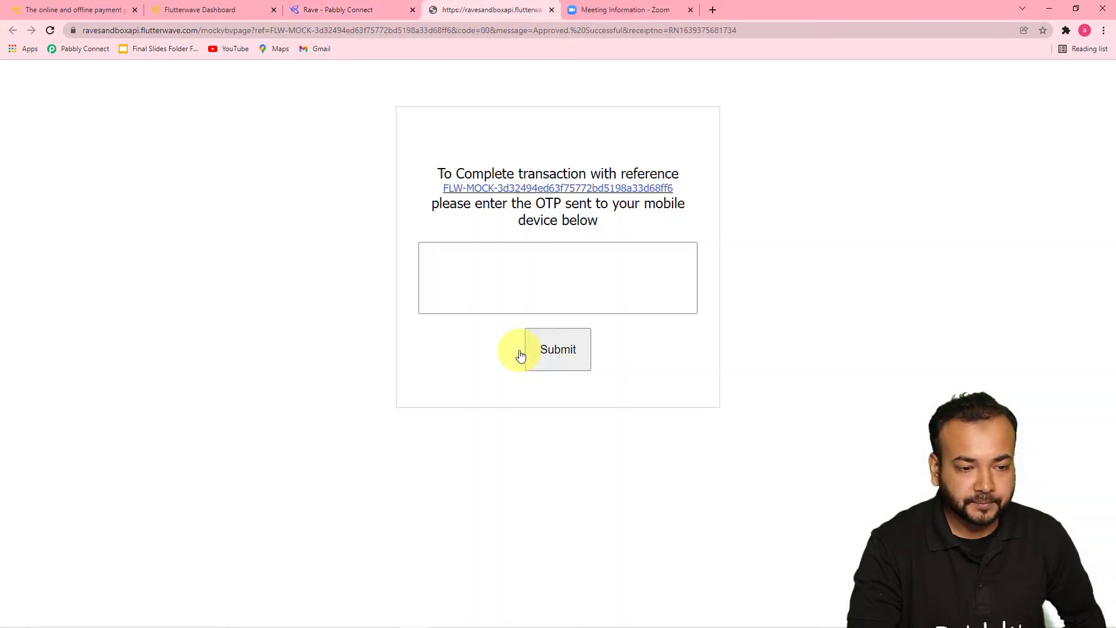
Step: Enter the suggested one-time verification code and submit it to complete the transaction
left_click(520, 290)
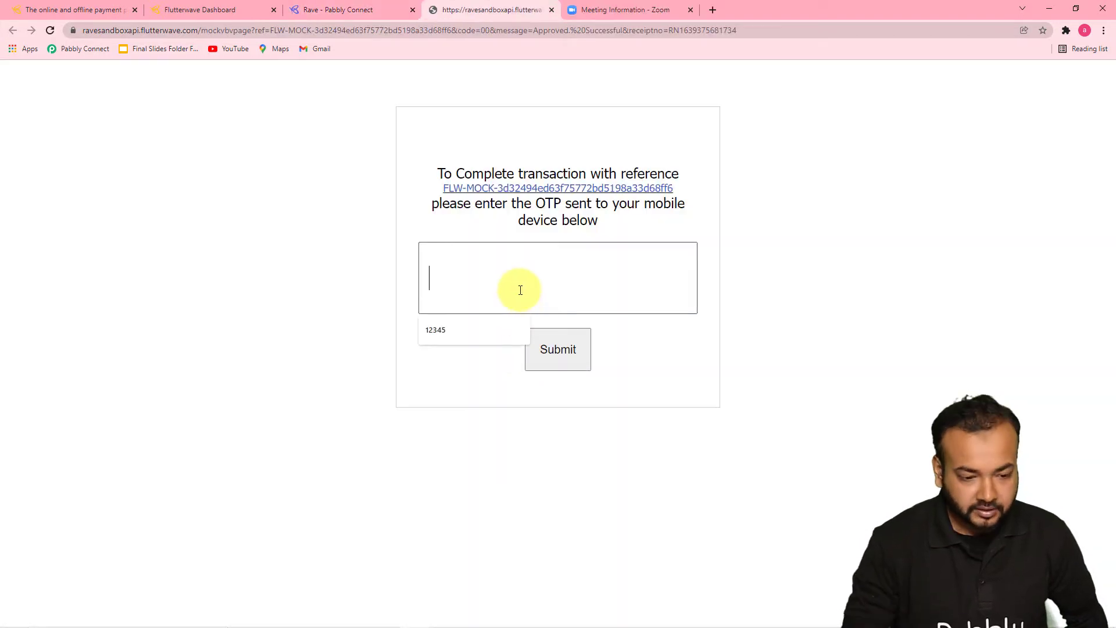
left_click(491, 329)
left_click(557, 352)
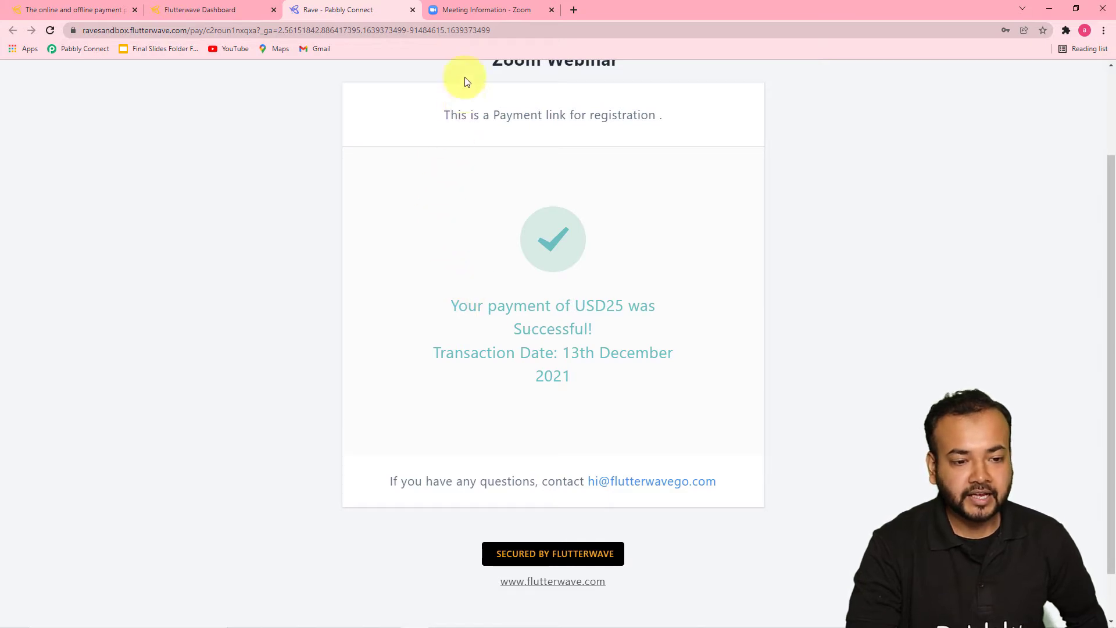
Step: View the Zoom meeting's registrants and refresh the list to show the new payer
left_click(457, 13)
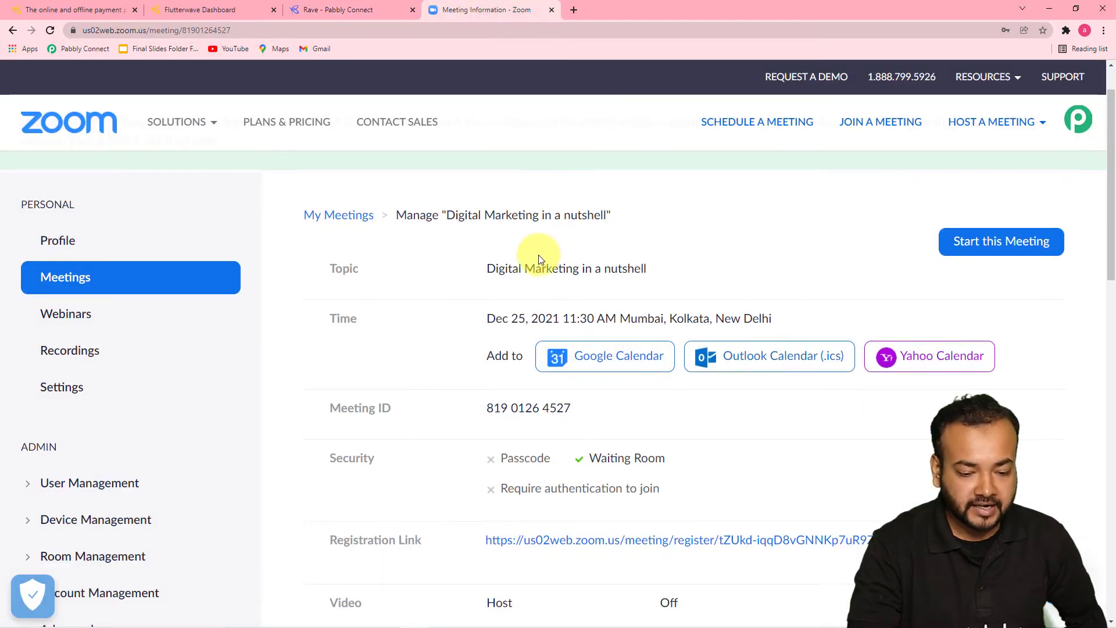
scroll(475, 304, "down", 10)
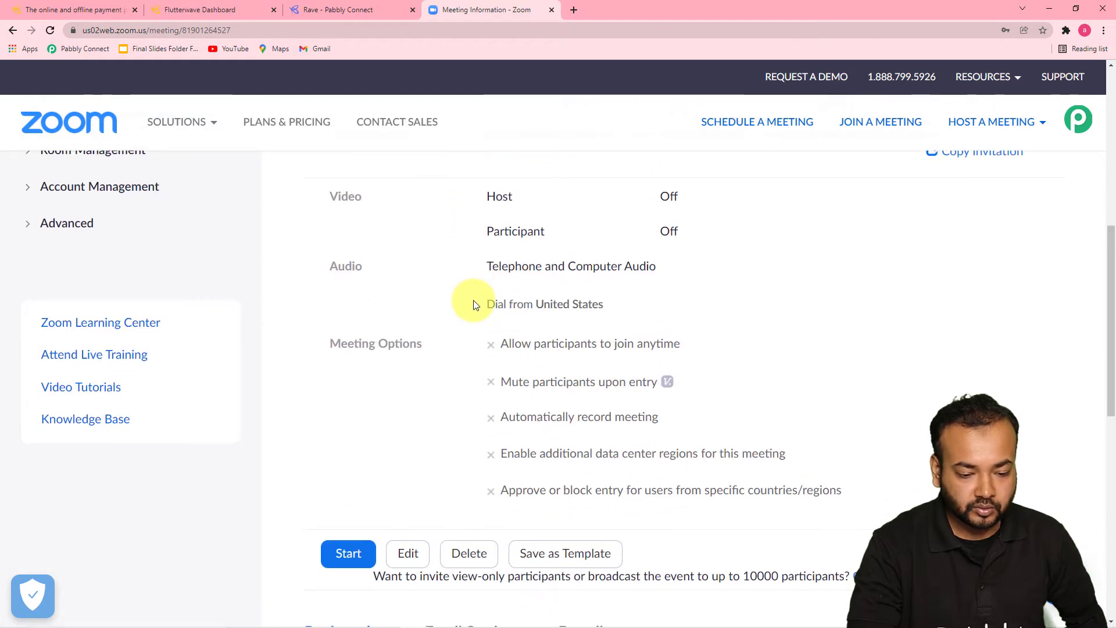
scroll(474, 303, "down", 2)
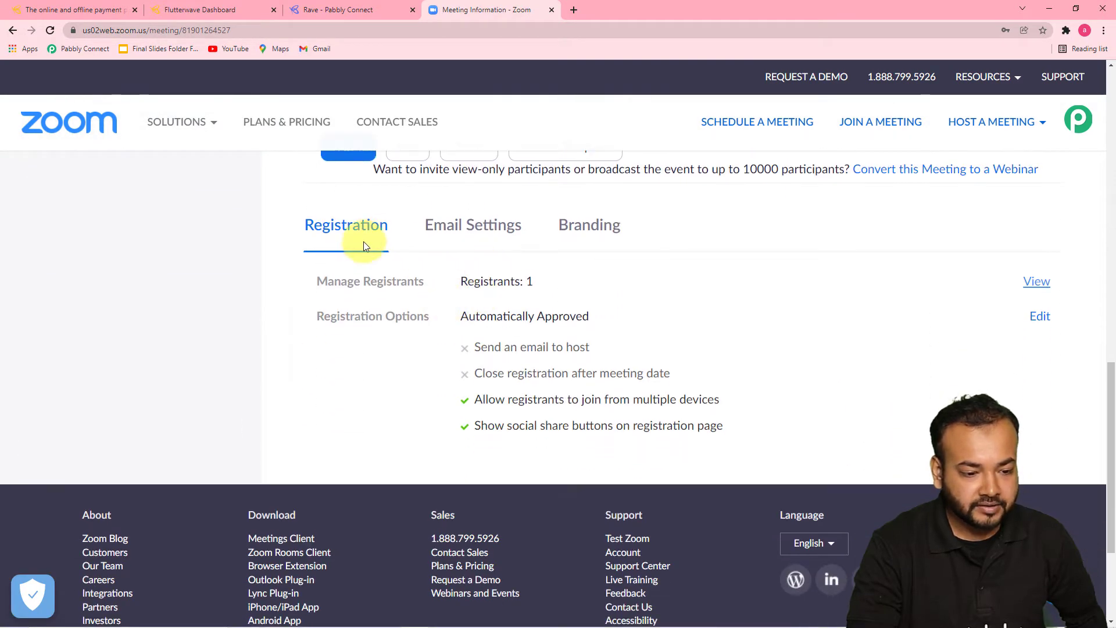
left_click(1036, 283)
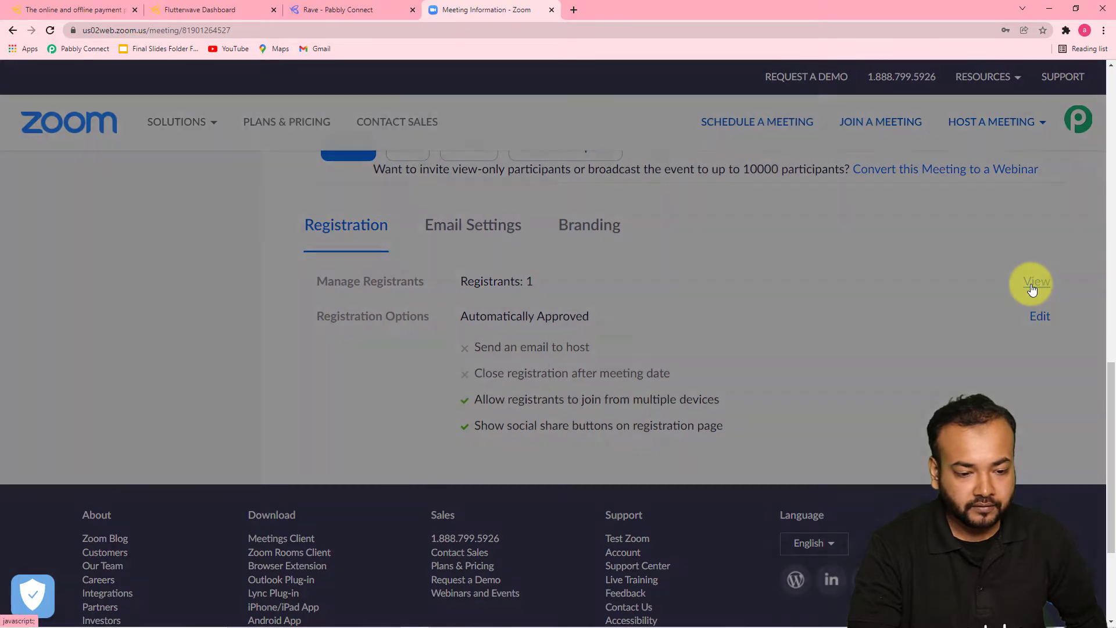
left_click(1035, 281)
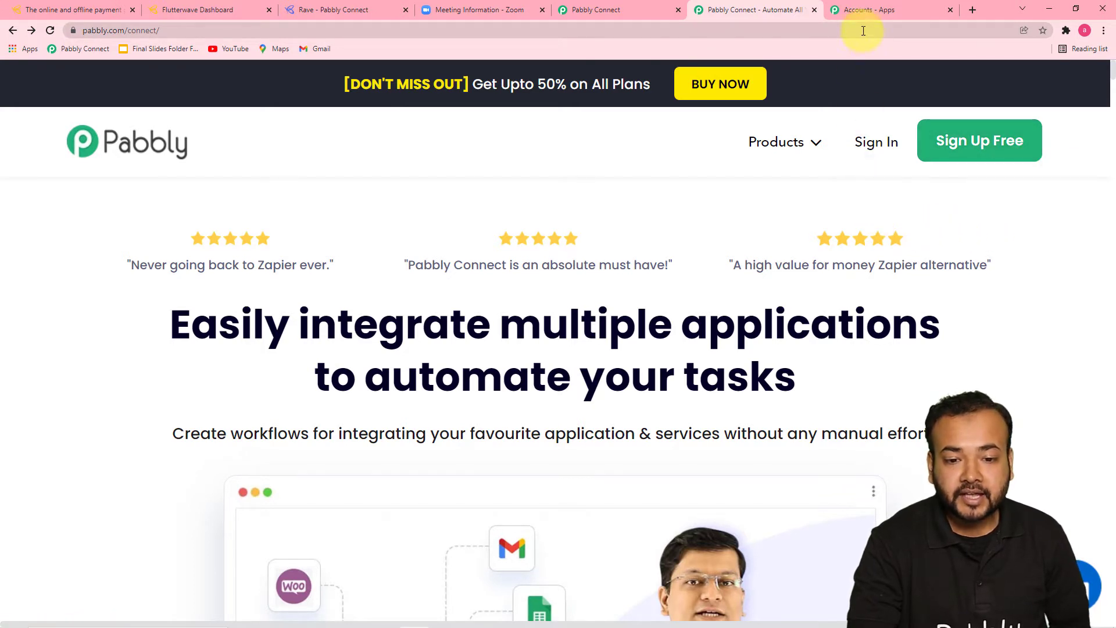
Step: Launch Pabbly Connect from the apps overview and browse the workflow list on its dashboard
left_click(864, 12)
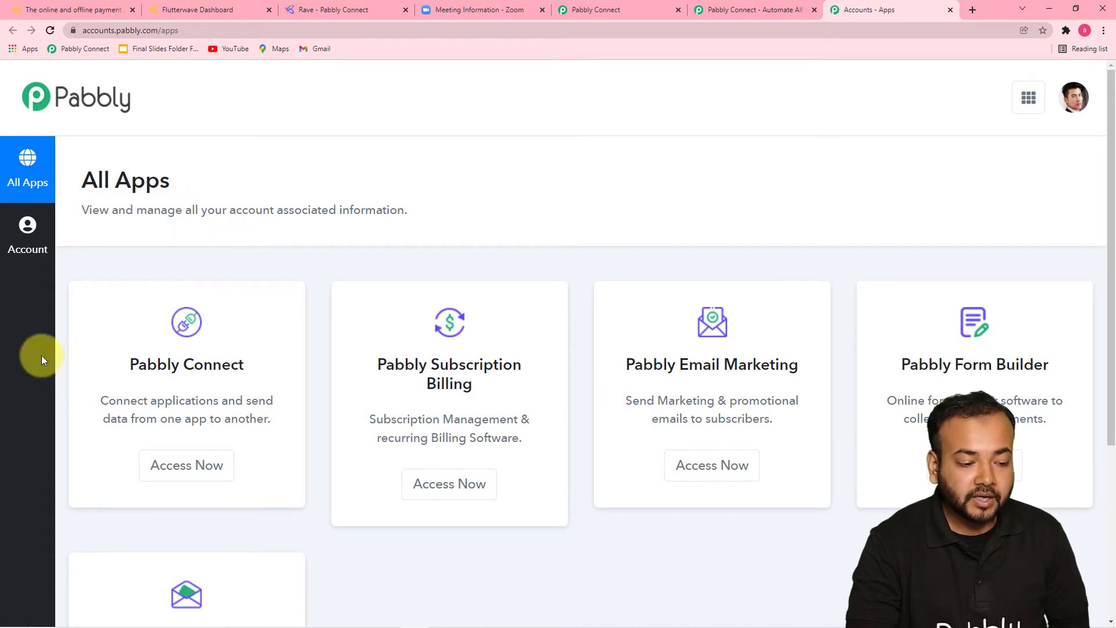
left_click(182, 465)
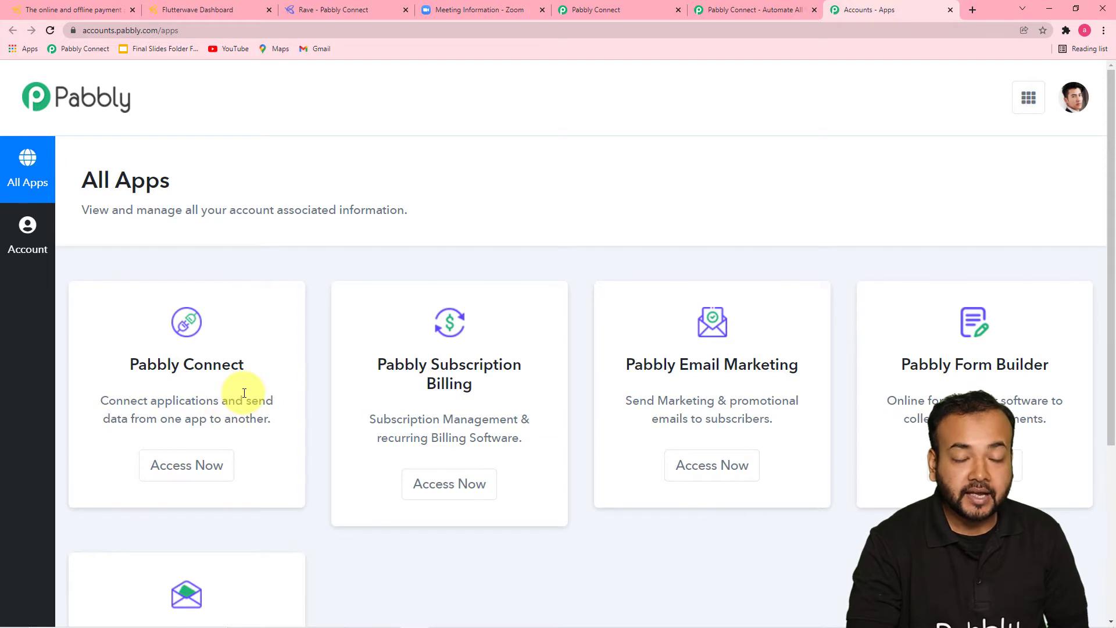
left_click(586, 14)
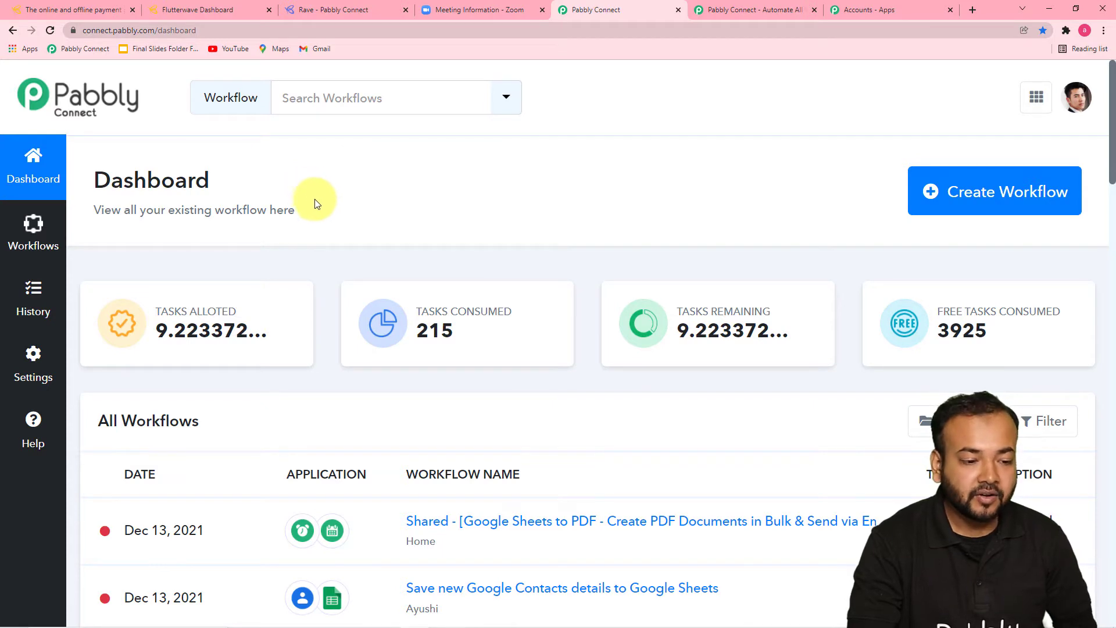
scroll(316, 202, "down", 1)
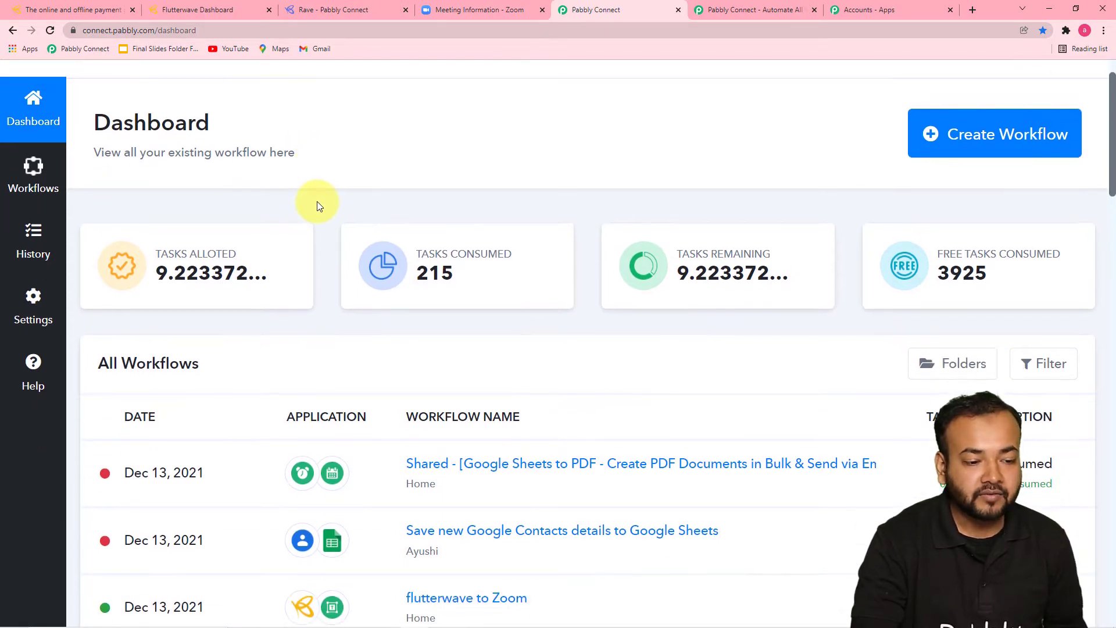
scroll(317, 201, "down", 4)
scroll(320, 223, "down", 1)
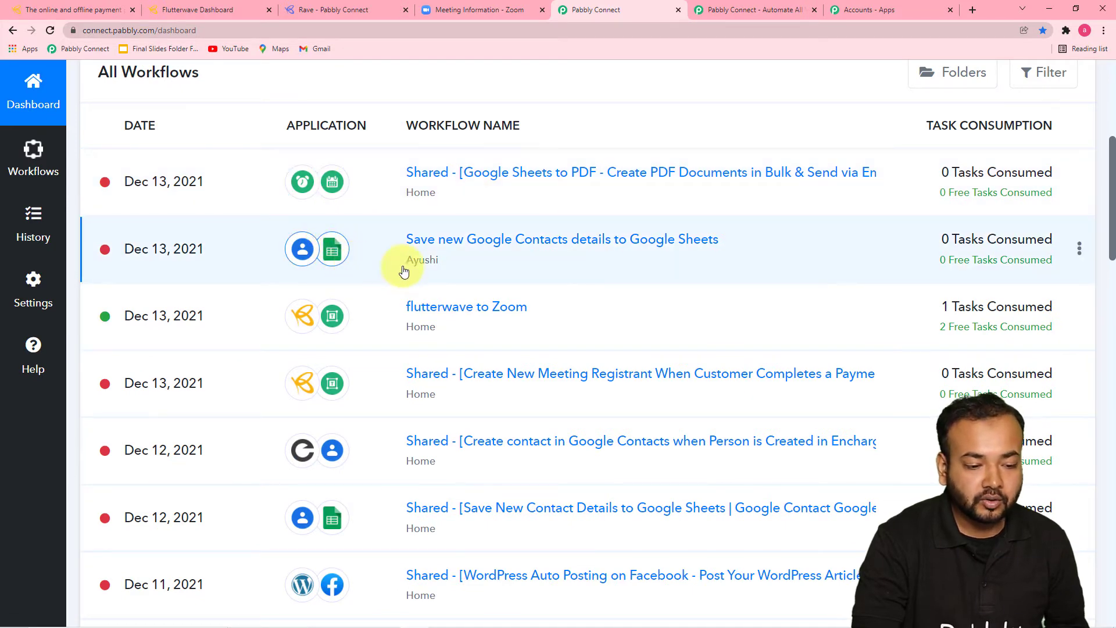
scroll(401, 262, "up", 6)
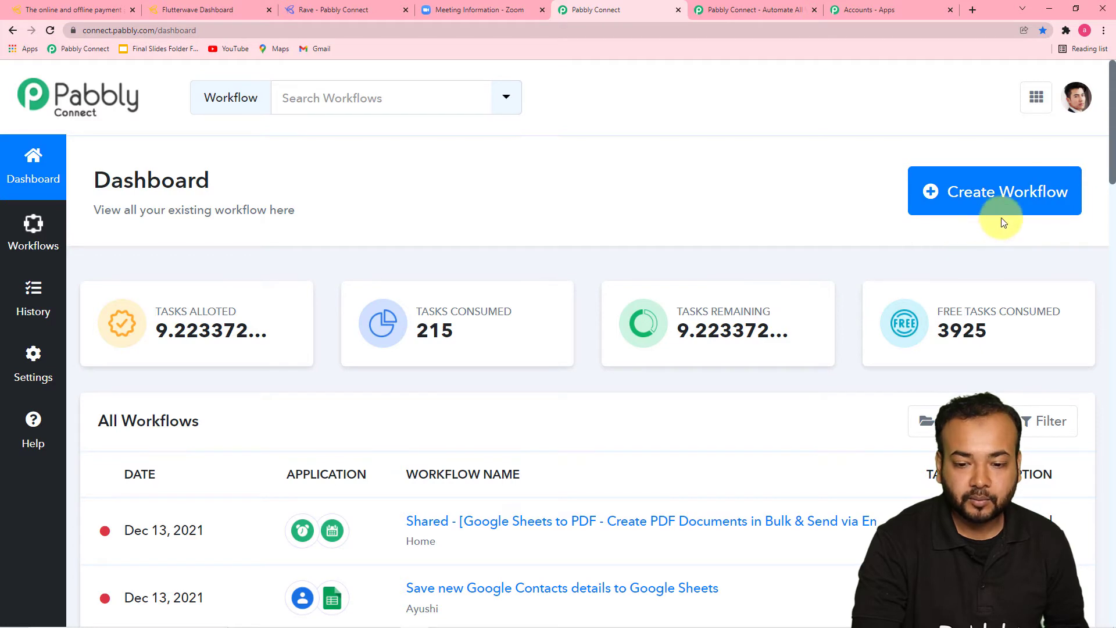
Step: Create a new workflow named 'Create Registrant in Zoom from Flutterwave Payment'
left_click(985, 200)
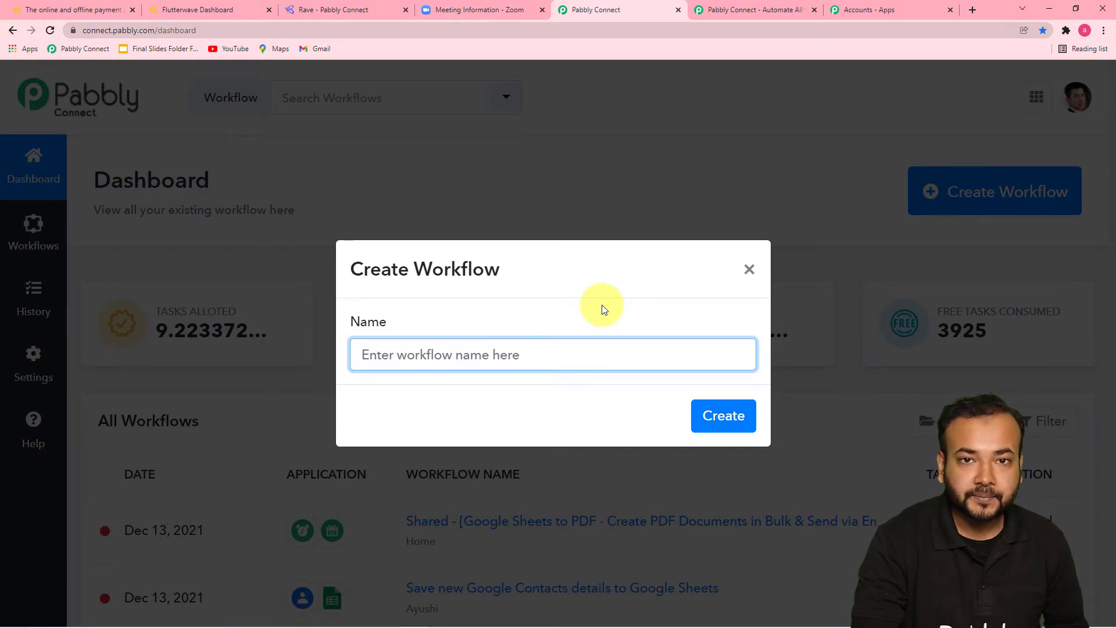
type("Create Registrant in Zoom from Flutterwave Payment")
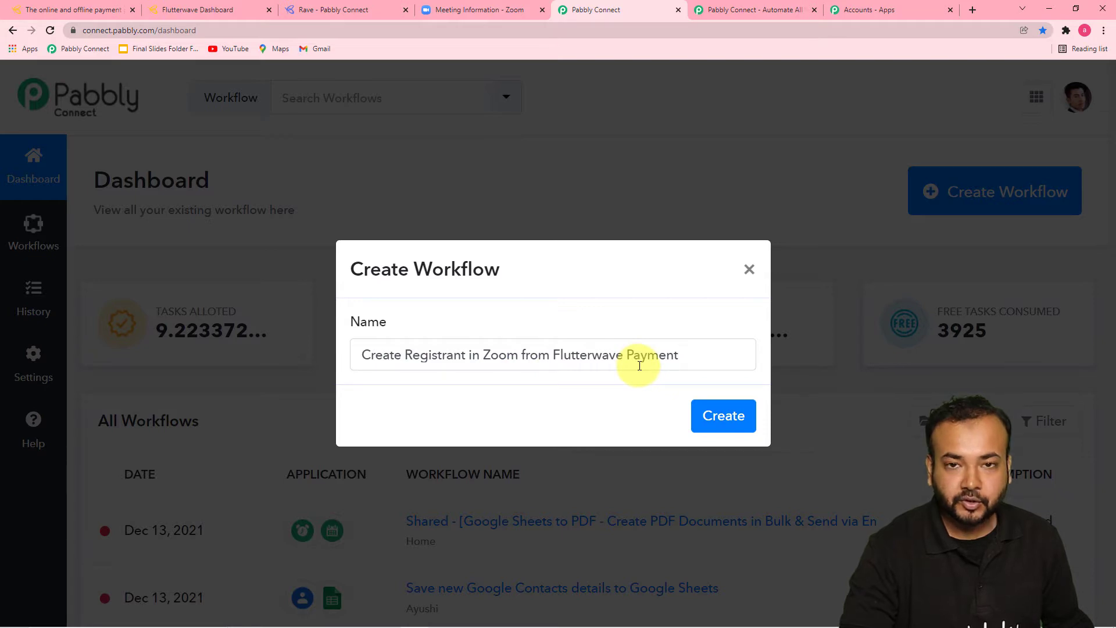
left_click(723, 419)
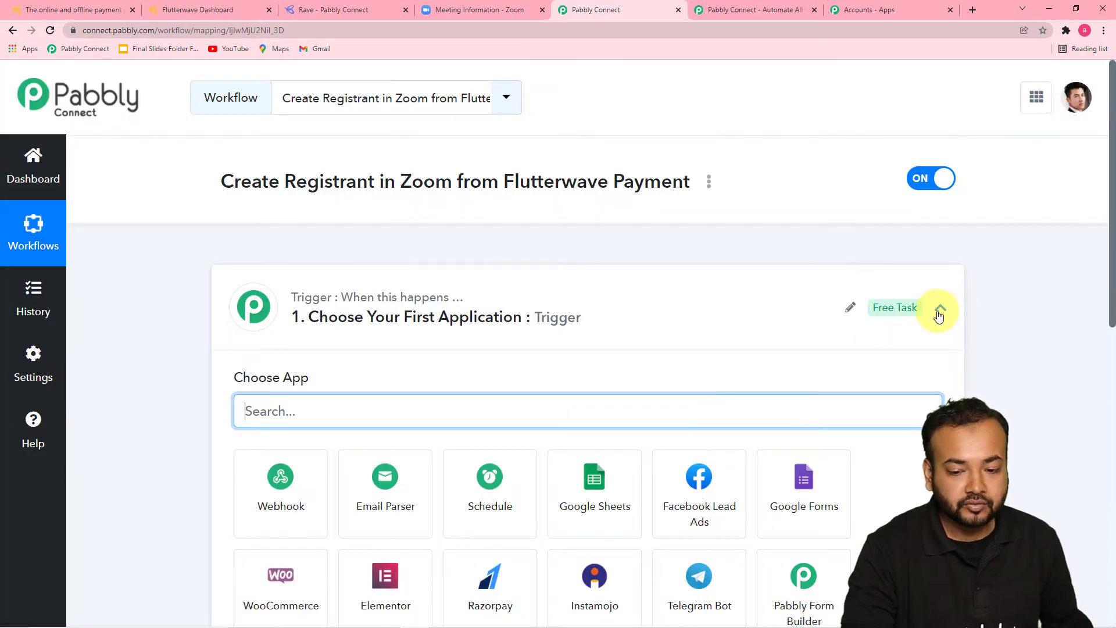
Step: Choose Flutterwave as the workflow's trigger app by searching 'flu'
left_click(939, 312)
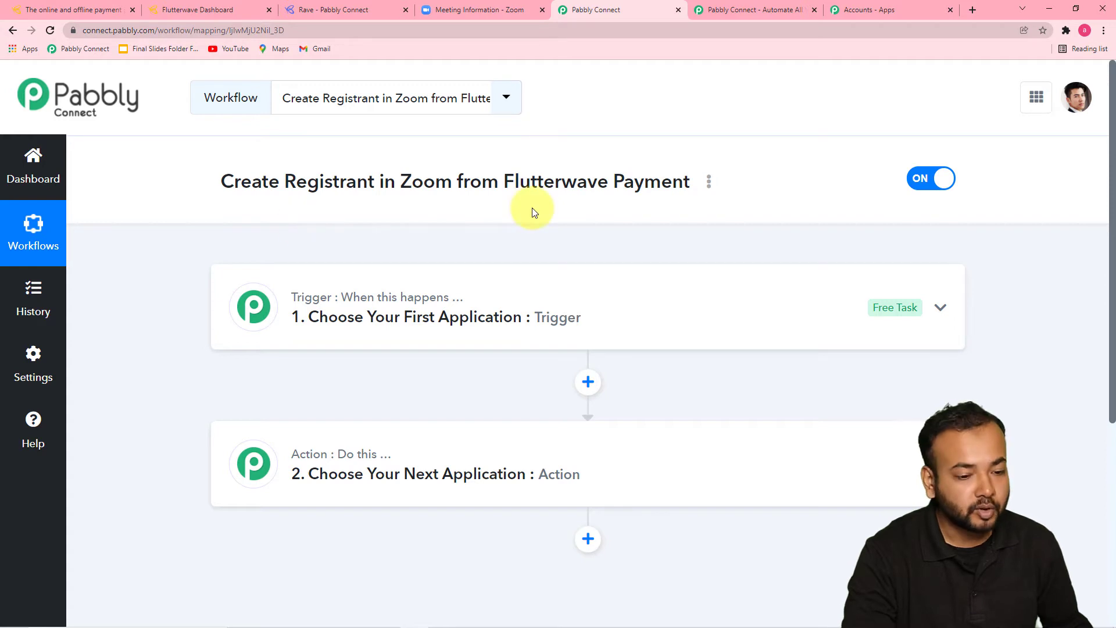
left_click(388, 322)
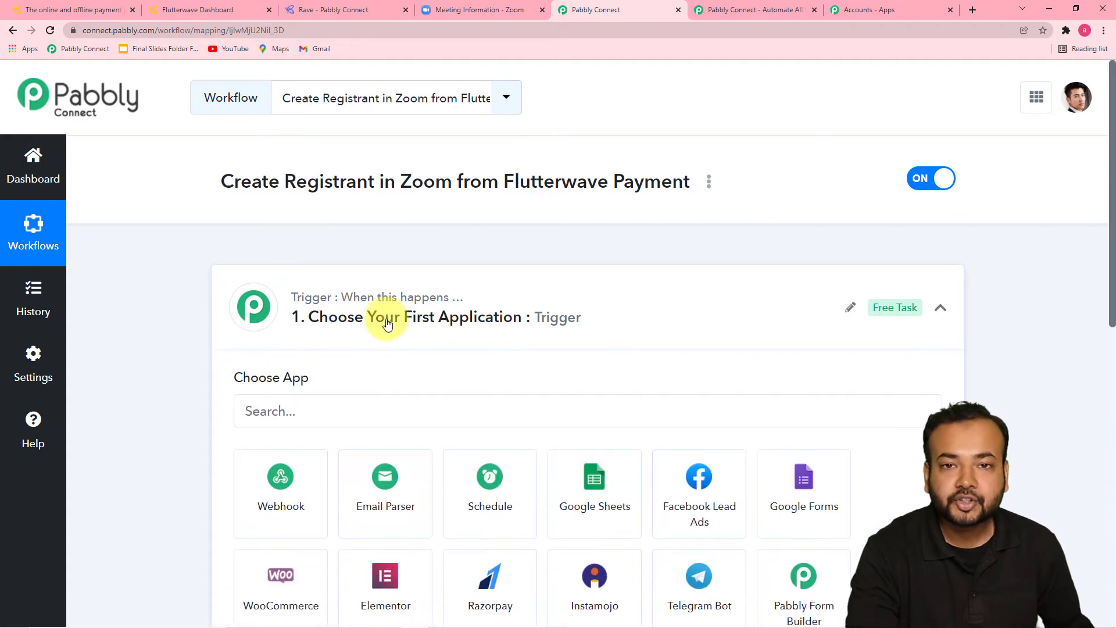
scroll(386, 318, "down", 4)
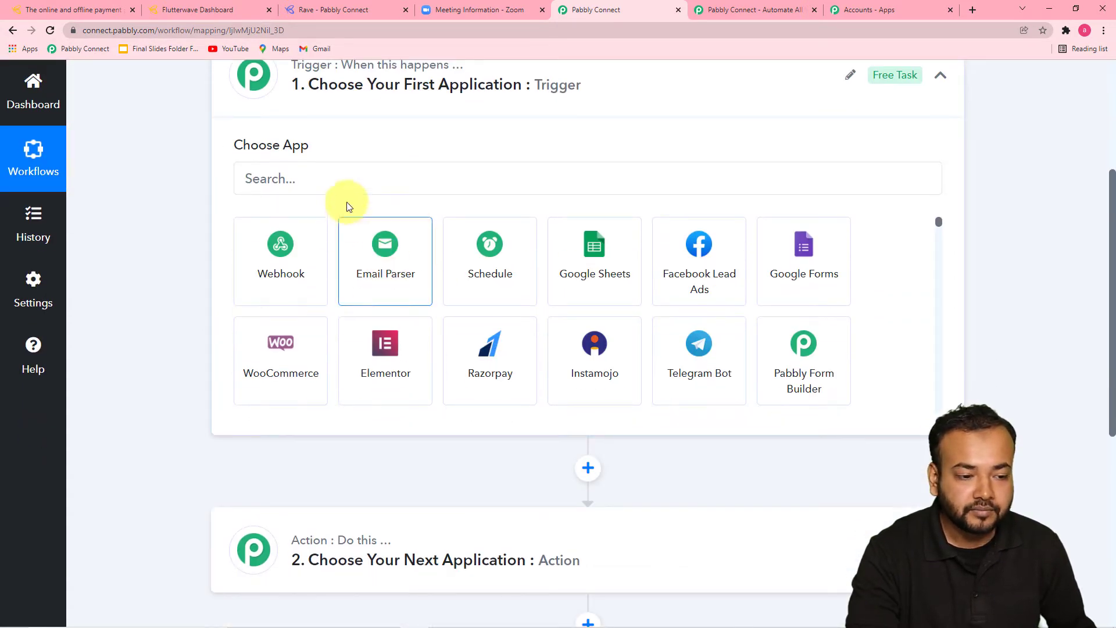
left_click(338, 183)
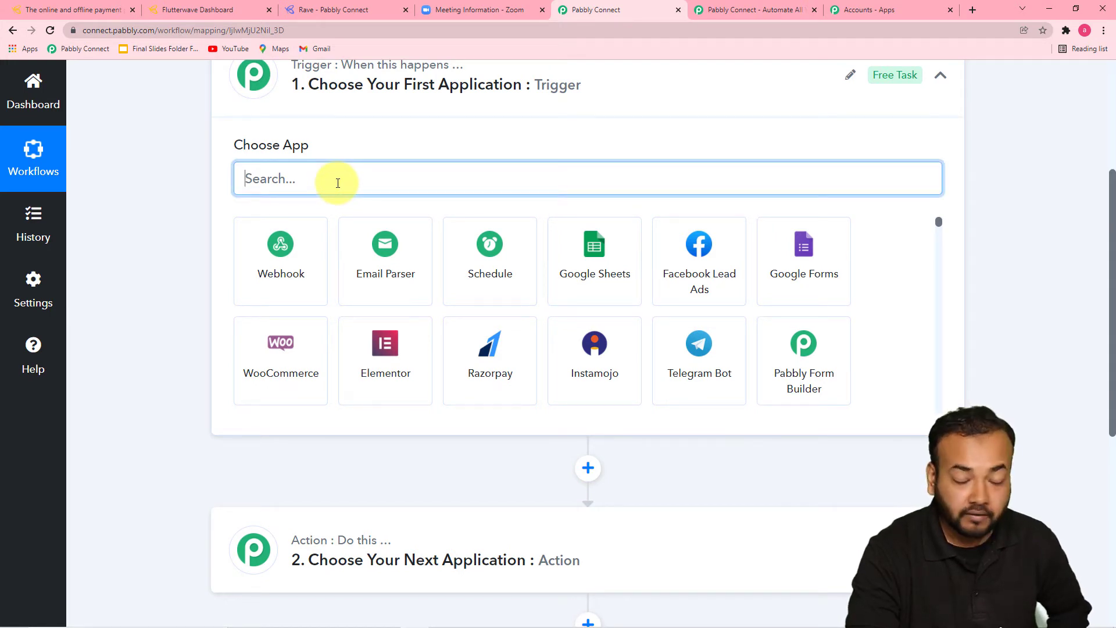
type("fl")
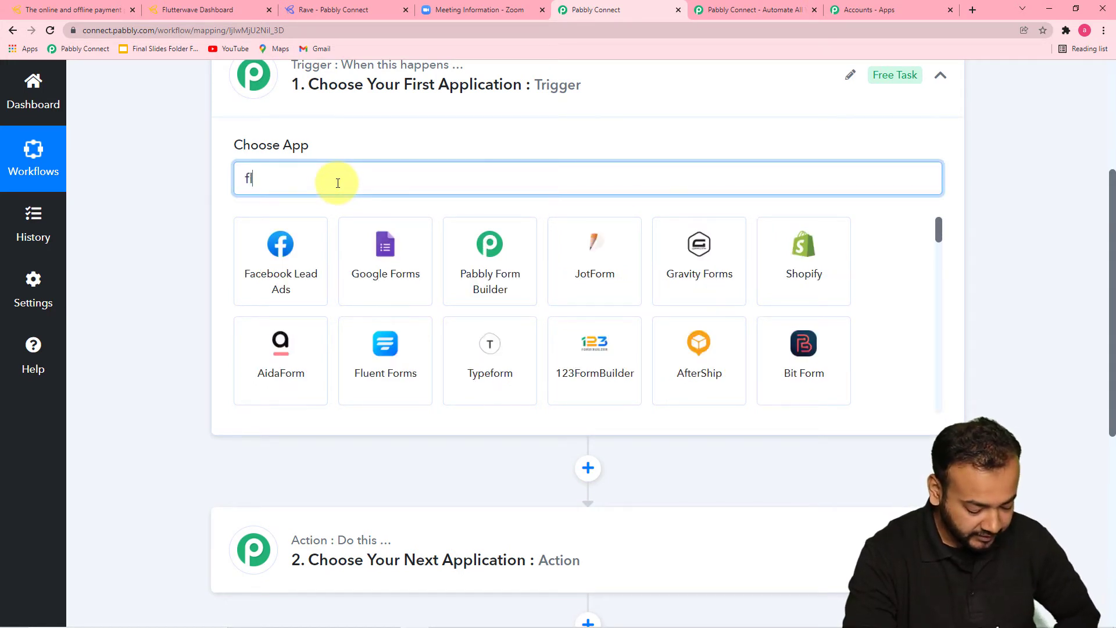
type("u")
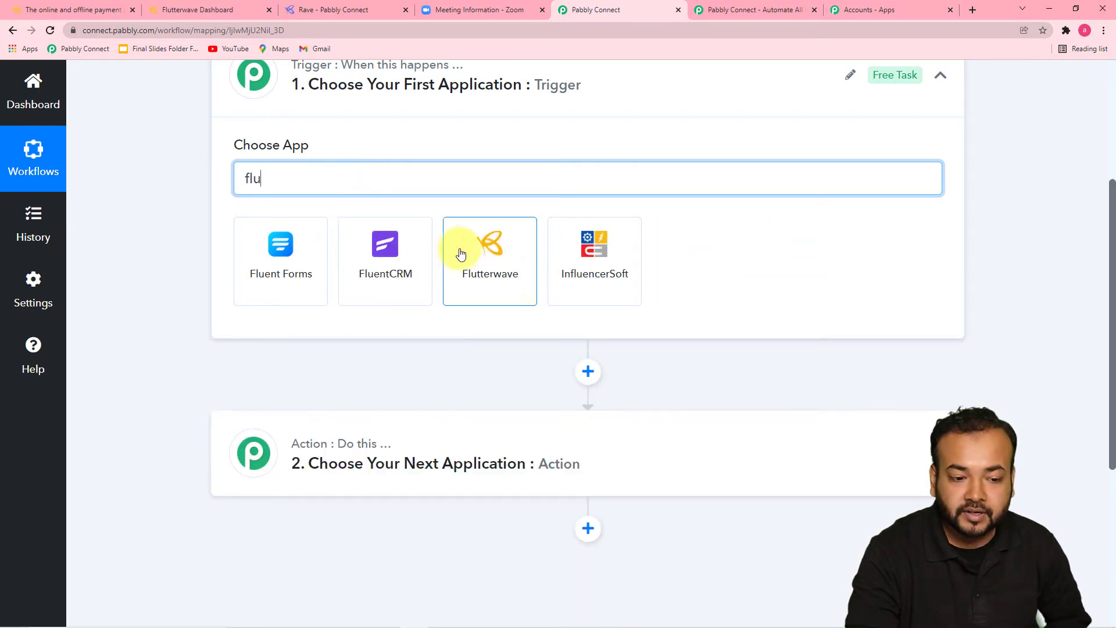
left_click(519, 282)
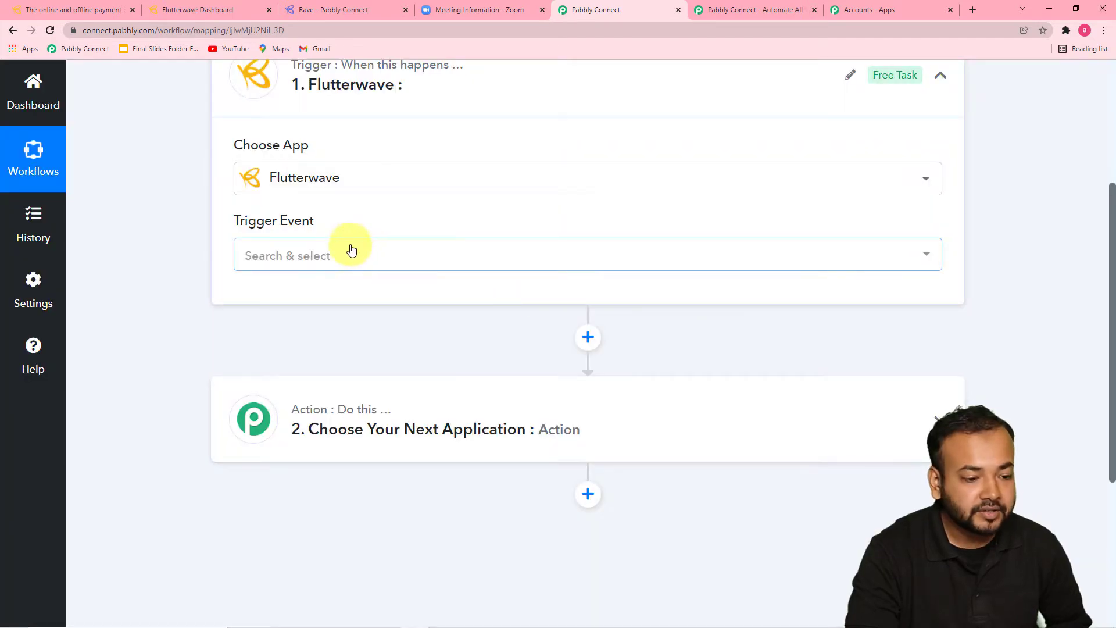
Step: Set the trigger event to Payment Completed and copy its webhook URL
left_click(334, 261)
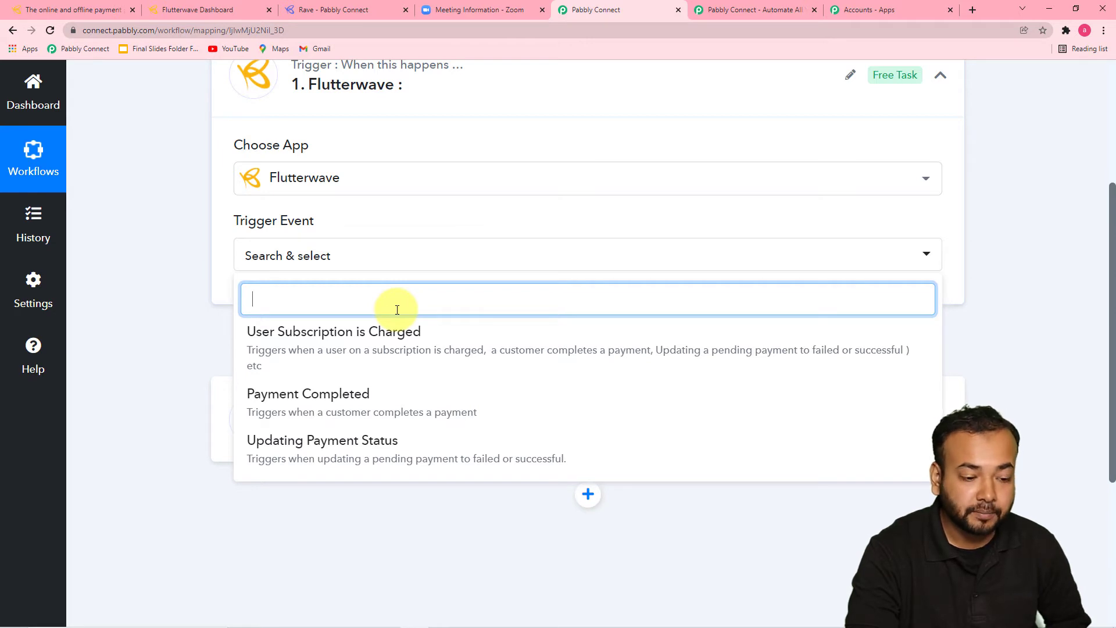
left_click(305, 395)
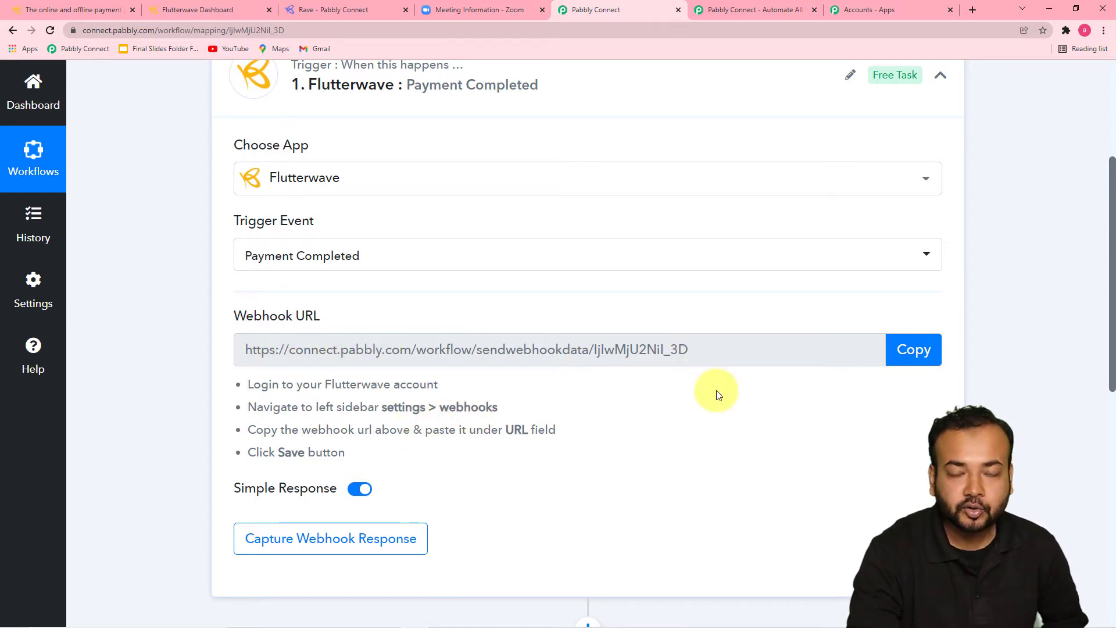
left_click(920, 357)
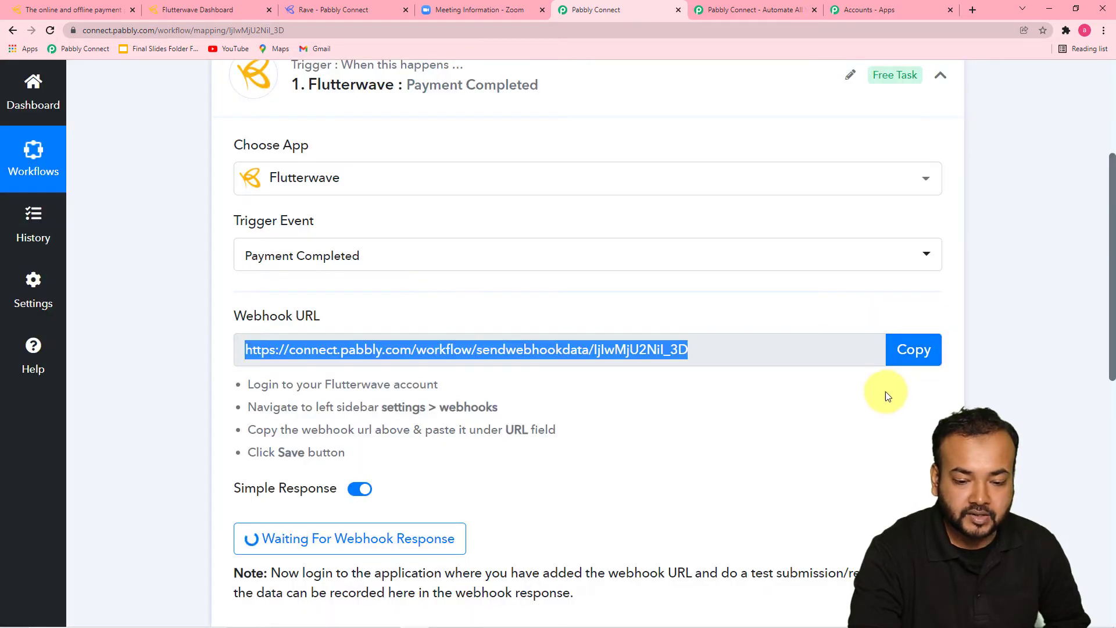
scroll(716, 388, "down", 3)
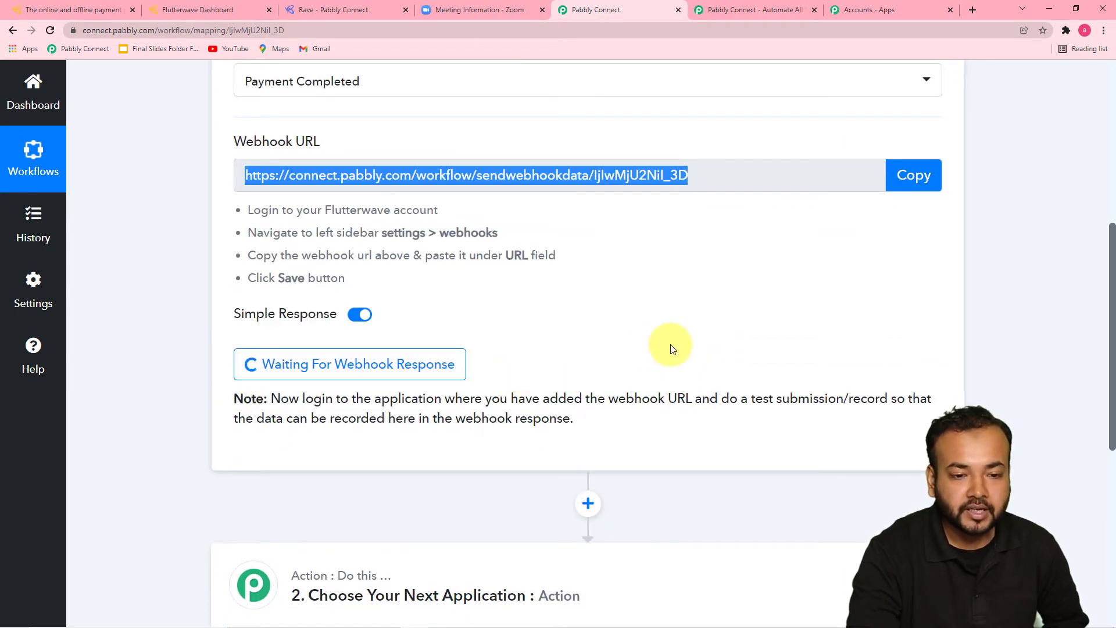
scroll(668, 347, "up", 2)
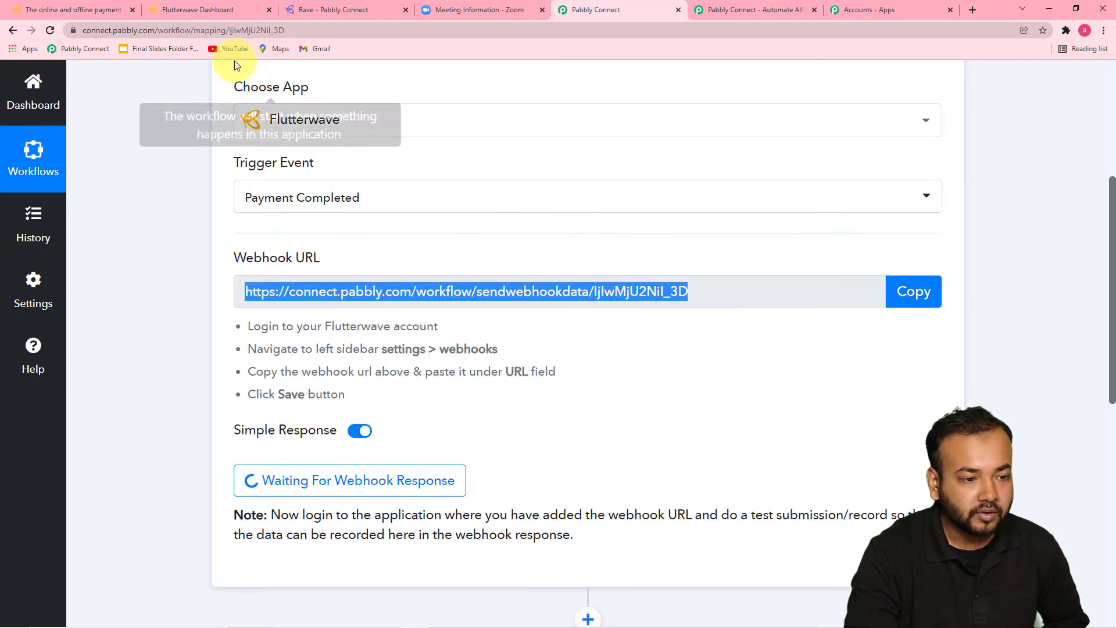
left_click(194, 10)
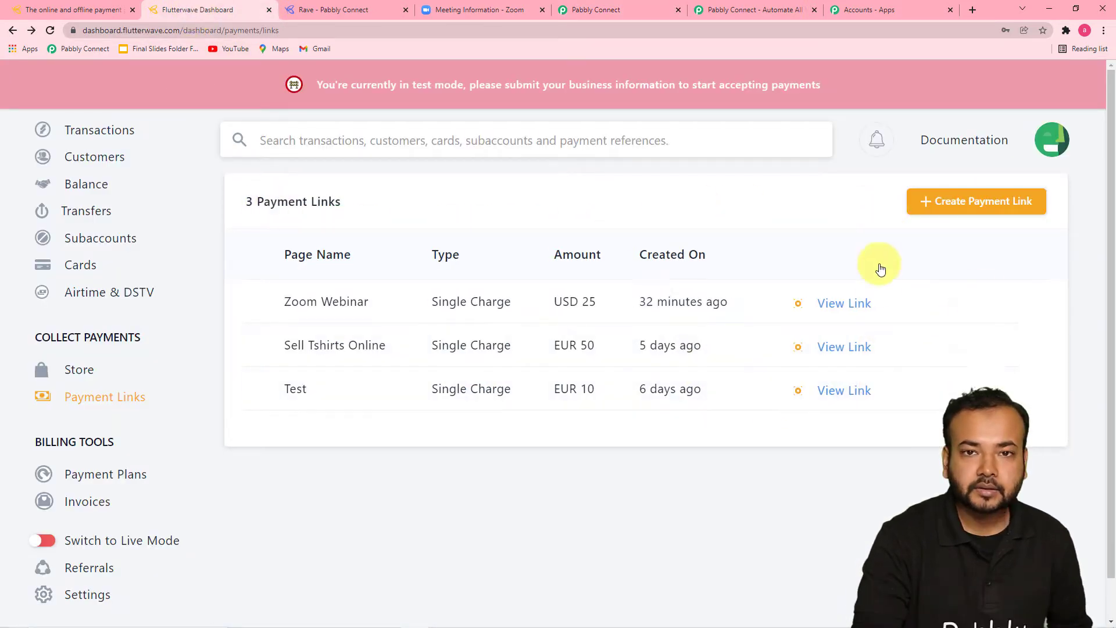
Step: Open the Flutterwave account's Webhooks settings through the profile menu's Settings
mouse_move(872, 303)
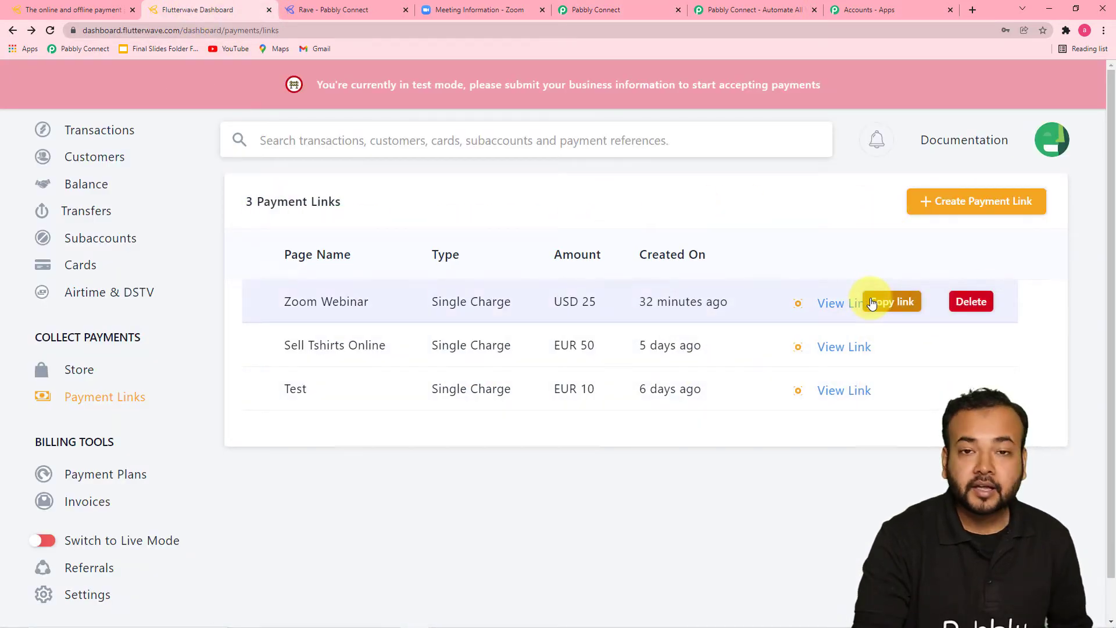
left_click(1047, 144)
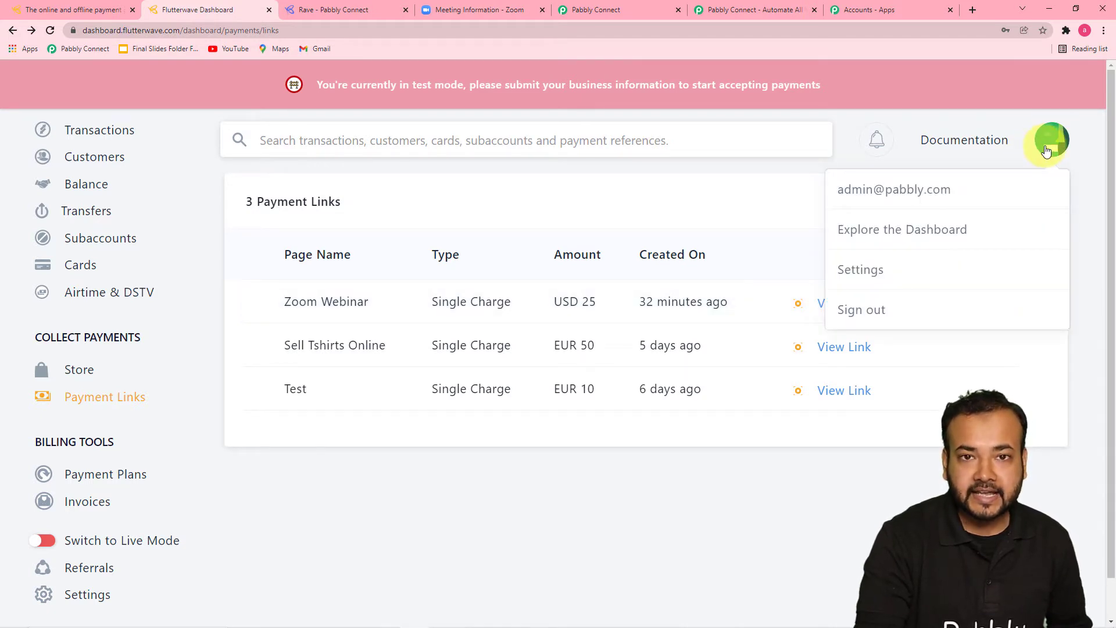
left_click(870, 269)
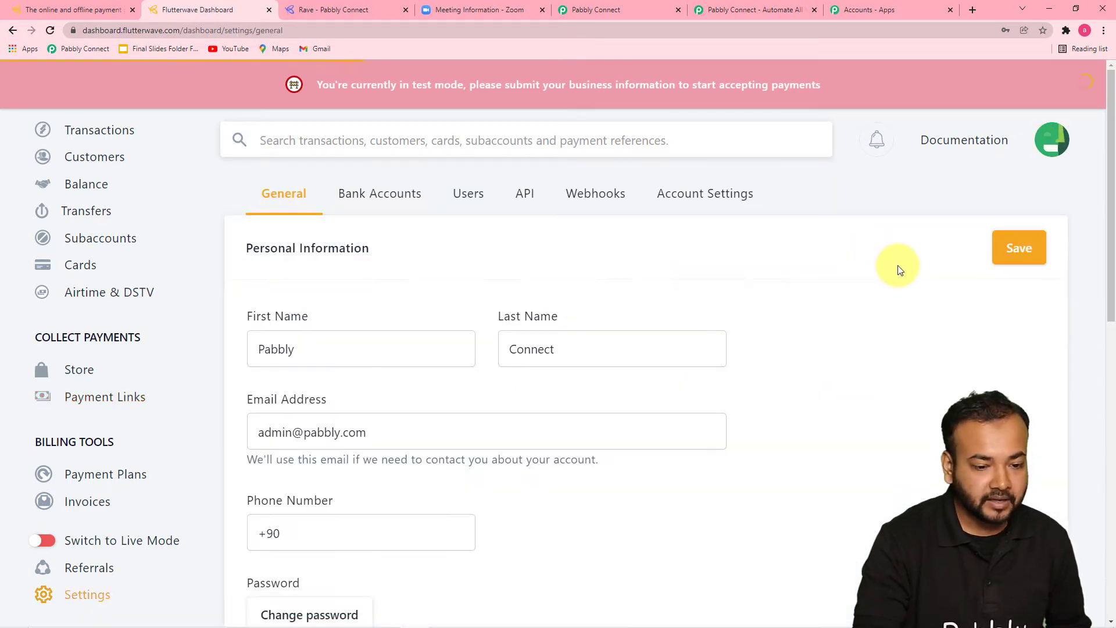
left_click(585, 199)
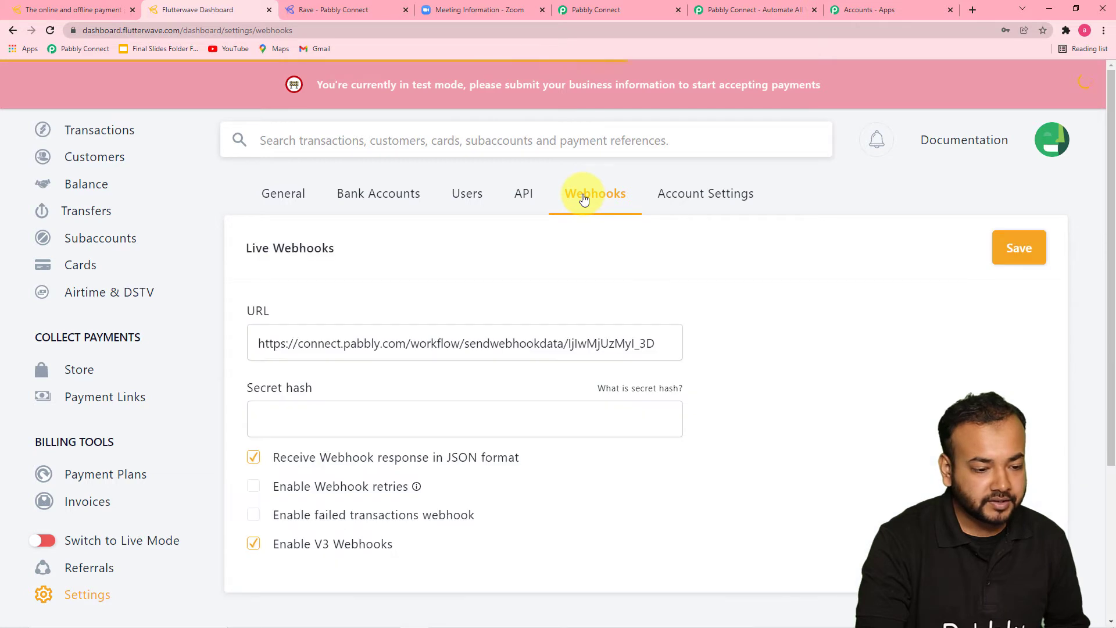
Step: Clear the old URL from the Flutterwave live webhook field
scroll(585, 199, "down", 2)
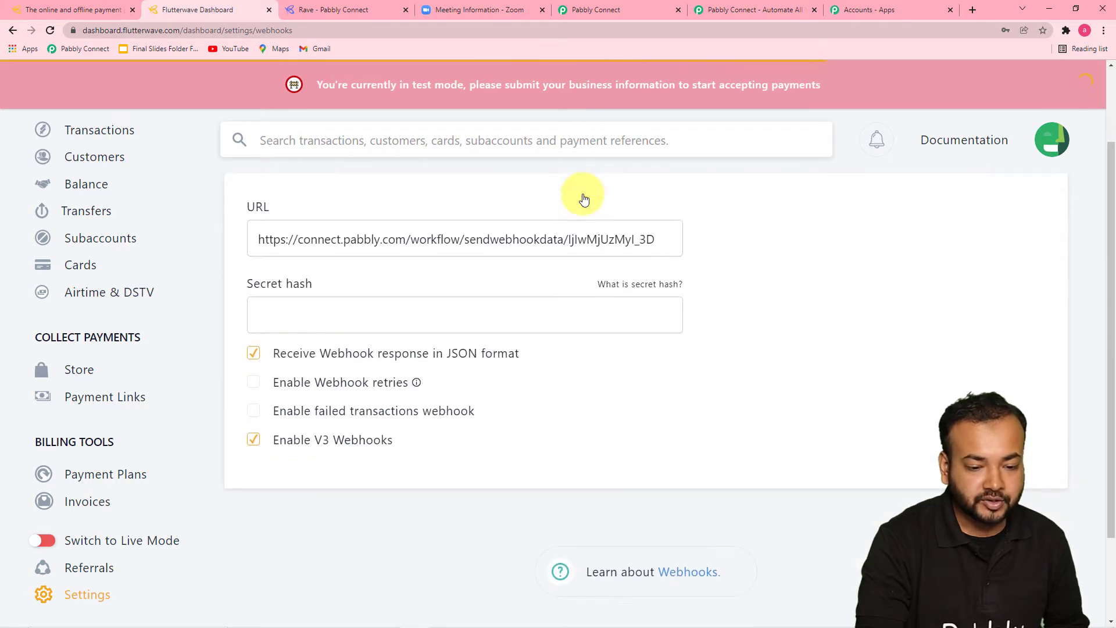
left_click(545, 225)
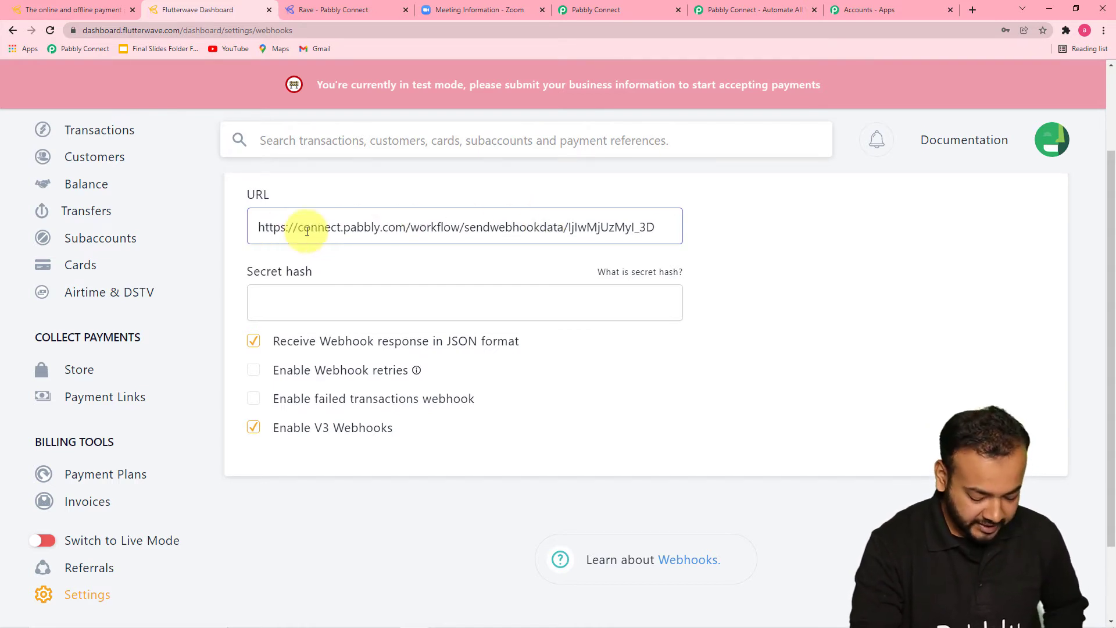
key("ctrl+a")
key("BackSpace")
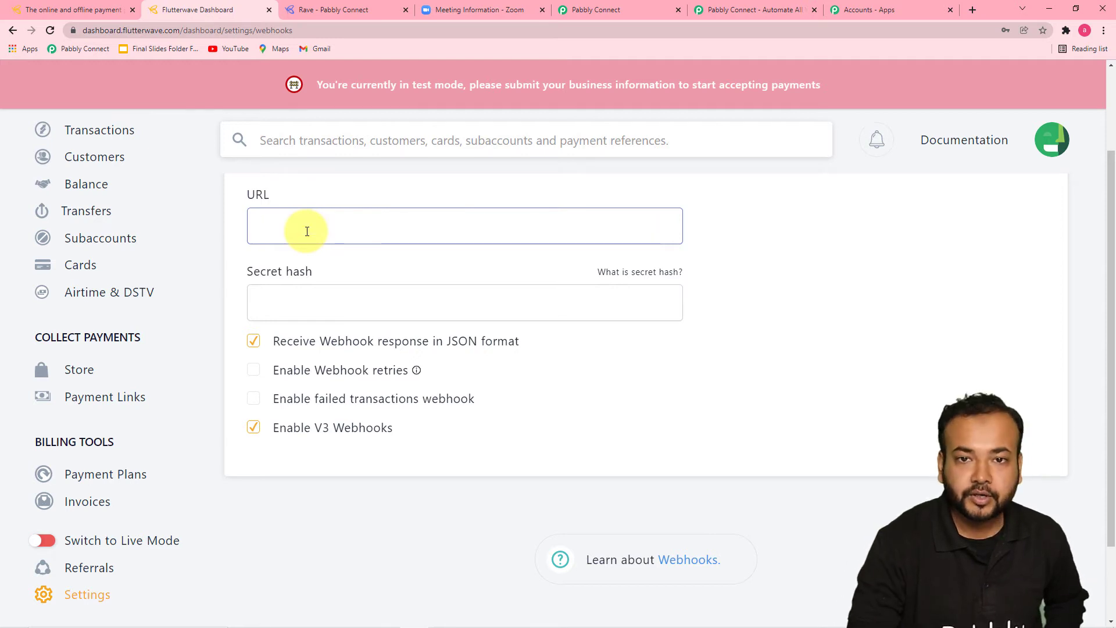
Step: Paste the Pabbly workflow's freshly copied webhook URL into the field and save it
left_click(871, 10)
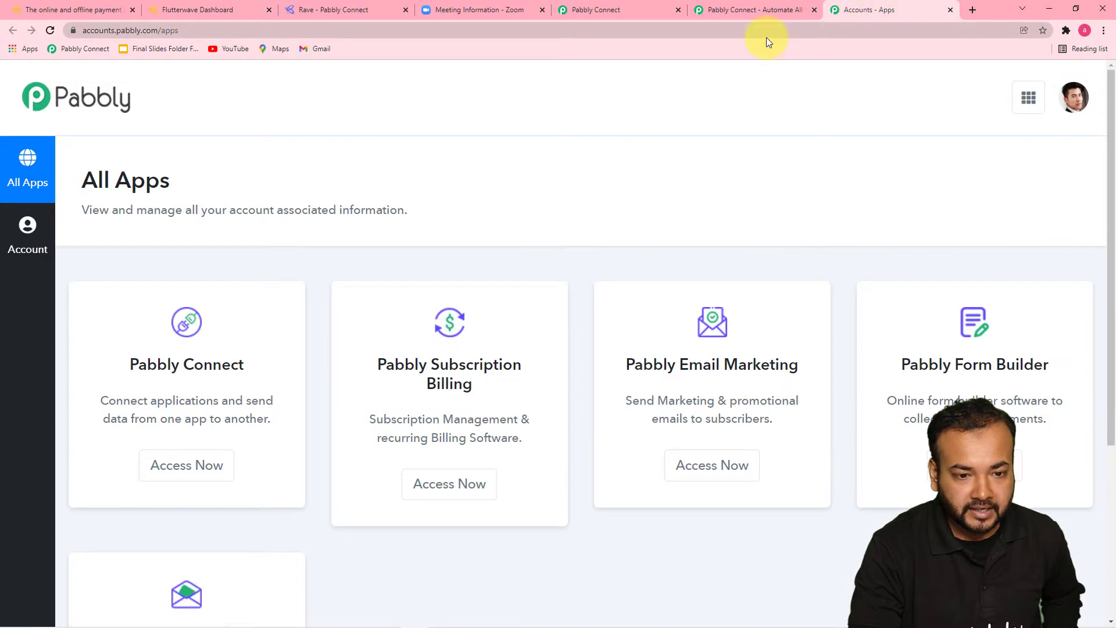
left_click(600, 7)
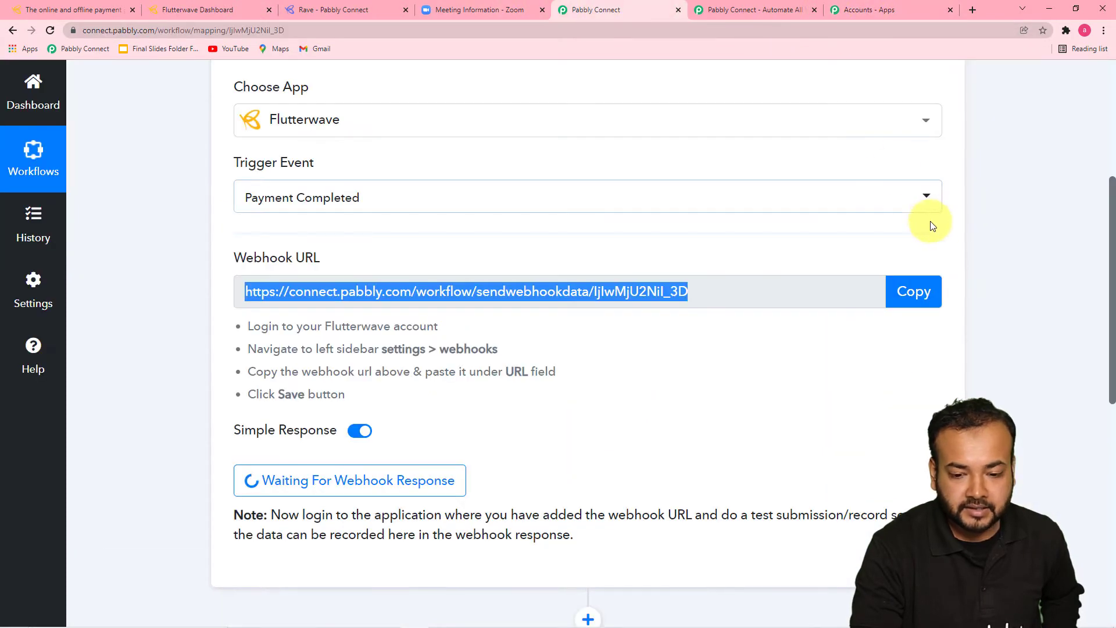
left_click(910, 292)
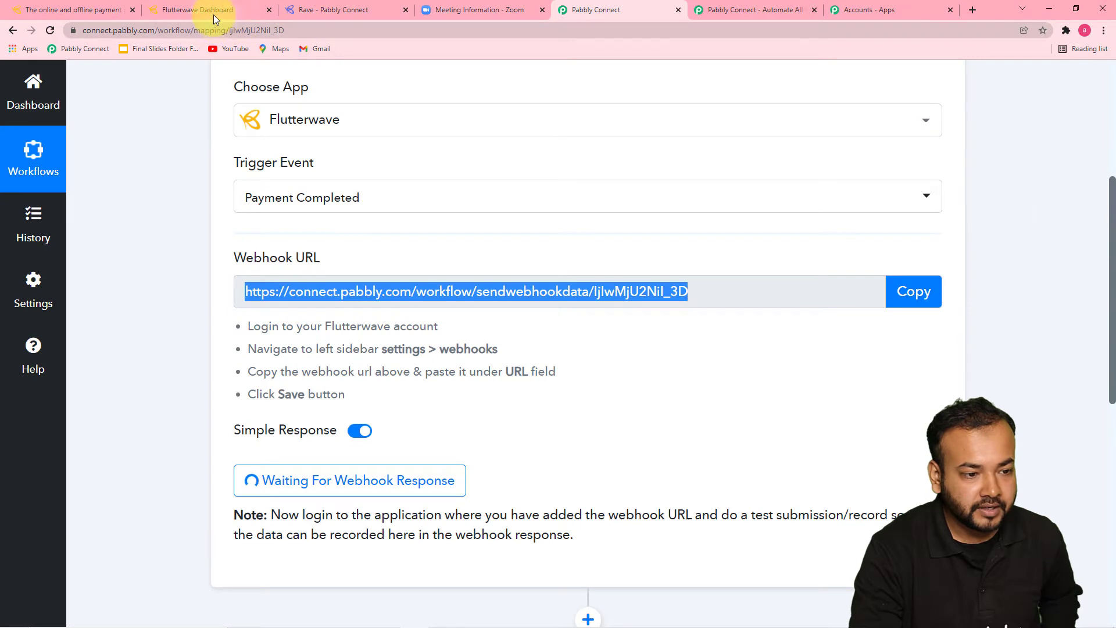
left_click(214, 15)
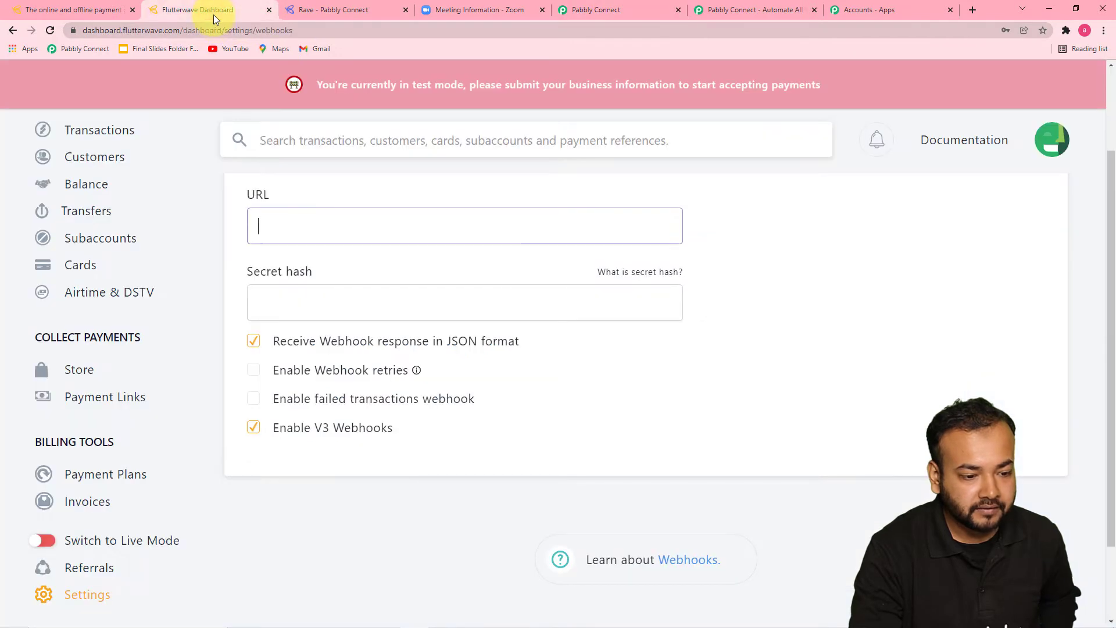
right_click(258, 222)
left_click(285, 309)
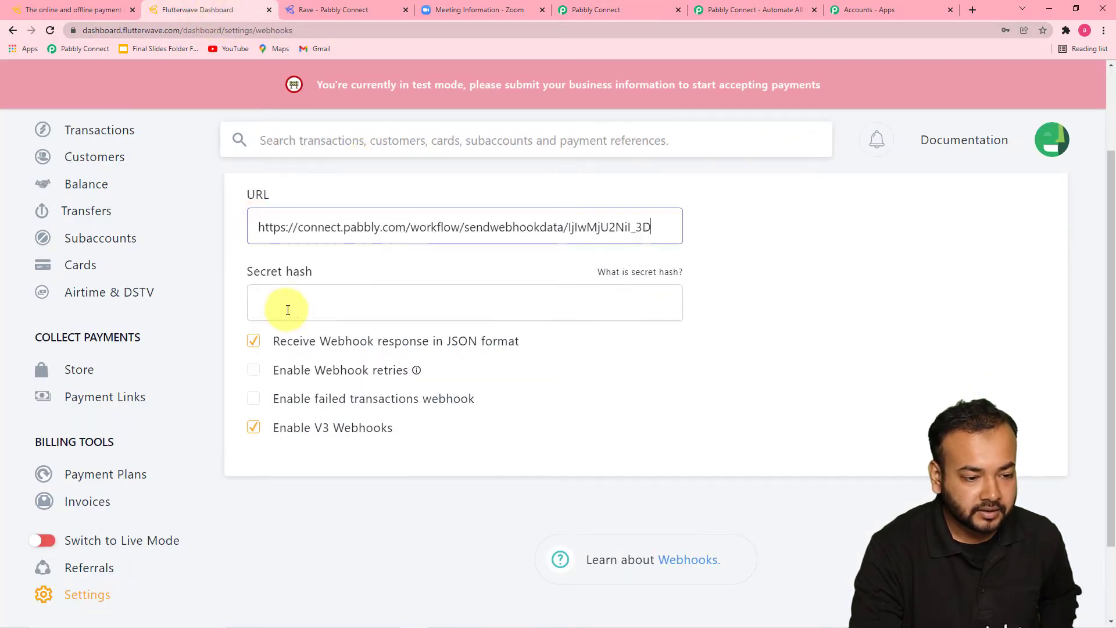
left_click(724, 264)
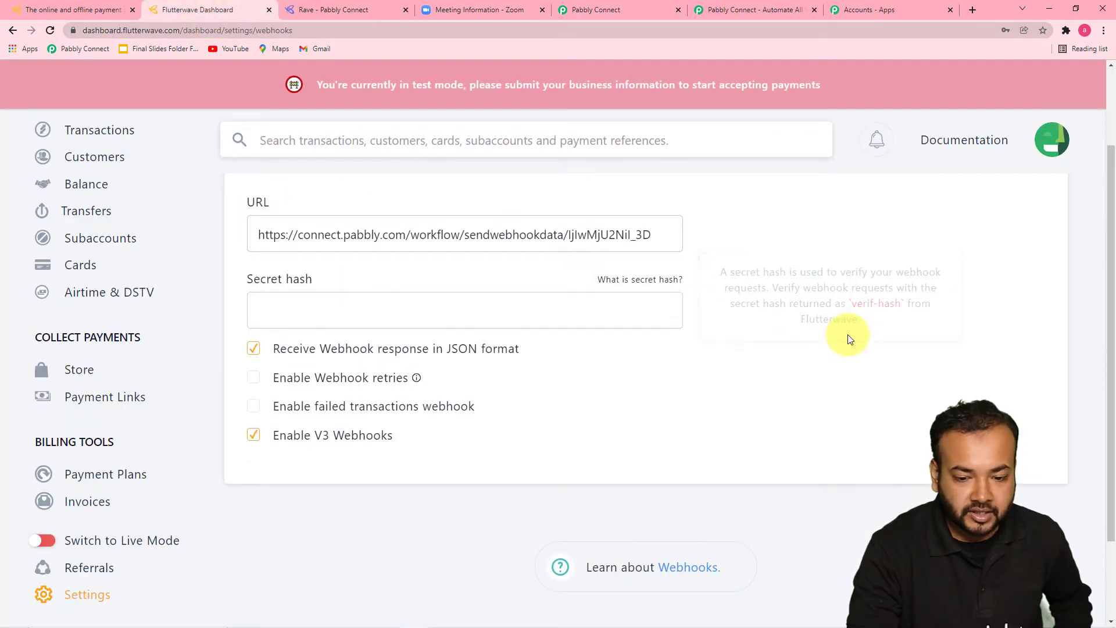
scroll(902, 334, "up", 2)
left_click(1011, 254)
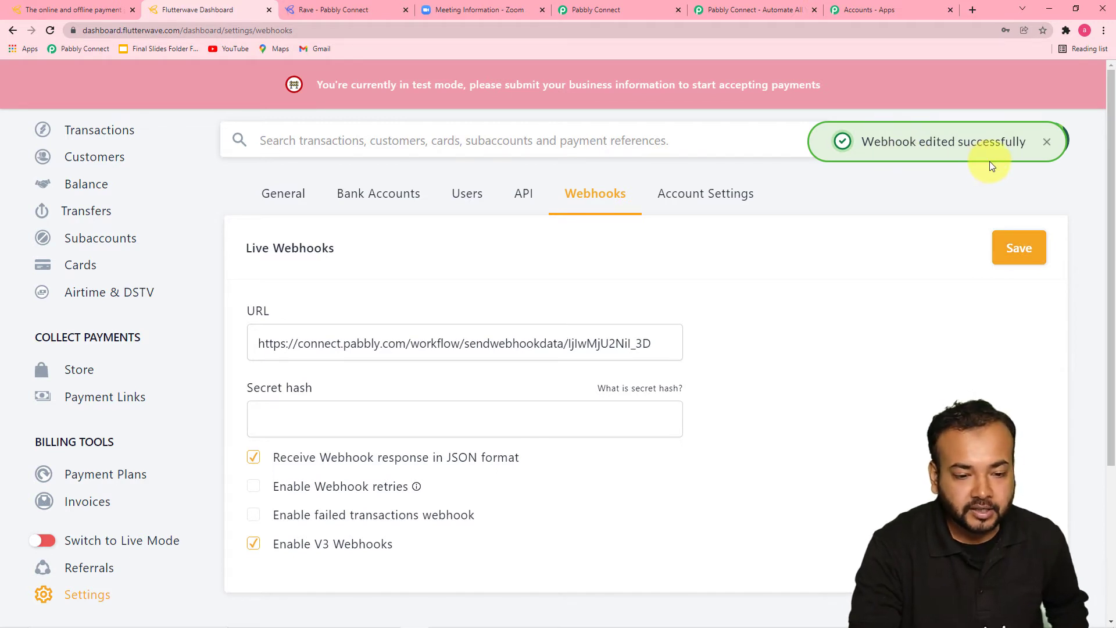
left_click(604, 4)
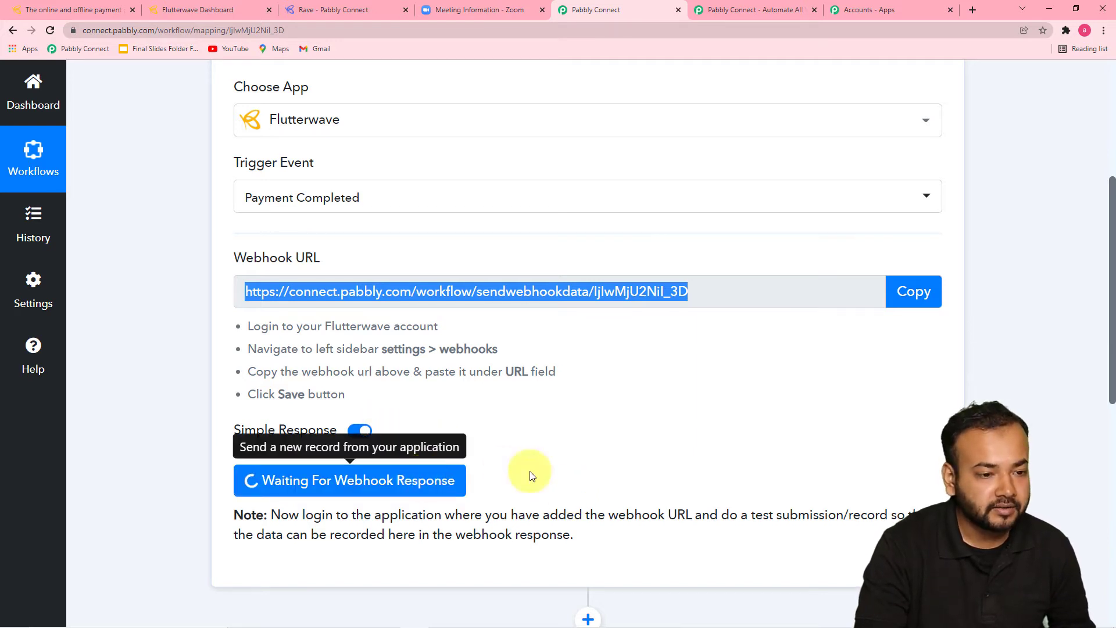
left_click(199, 8)
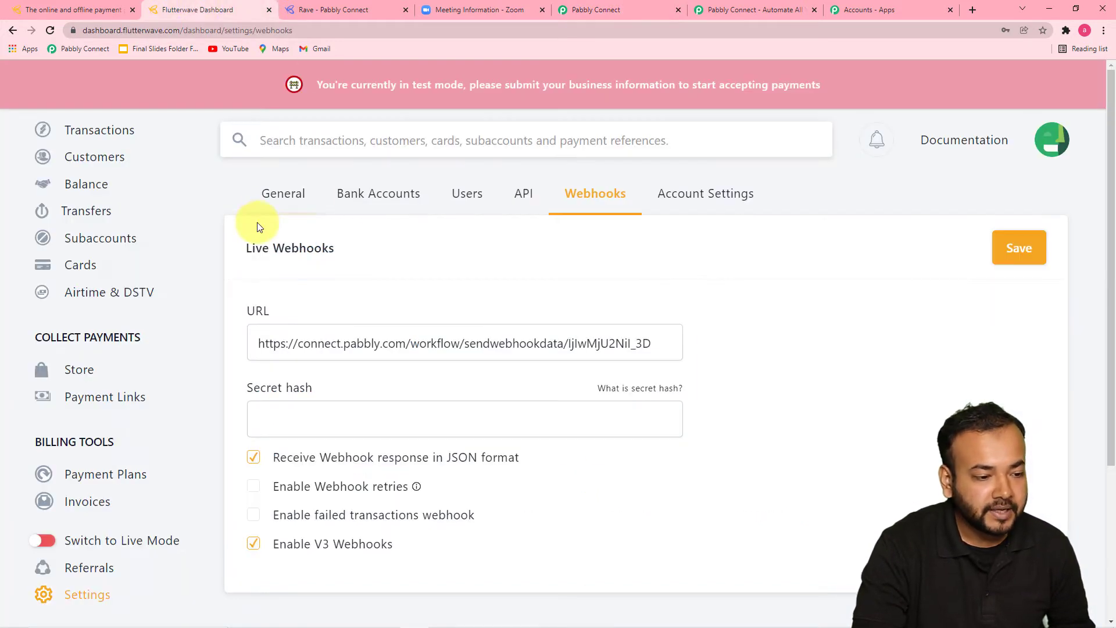
Step: Open the Zoom Webinar payment link page from Flutterwave's payment links list
left_click(104, 410)
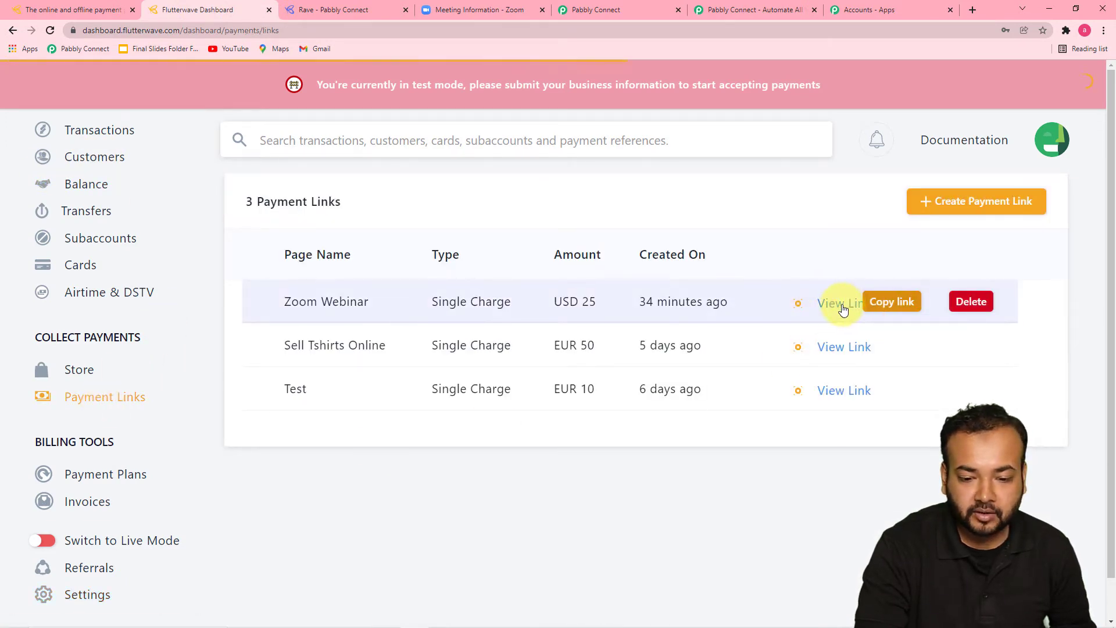
right_click(845, 302)
left_click(884, 312)
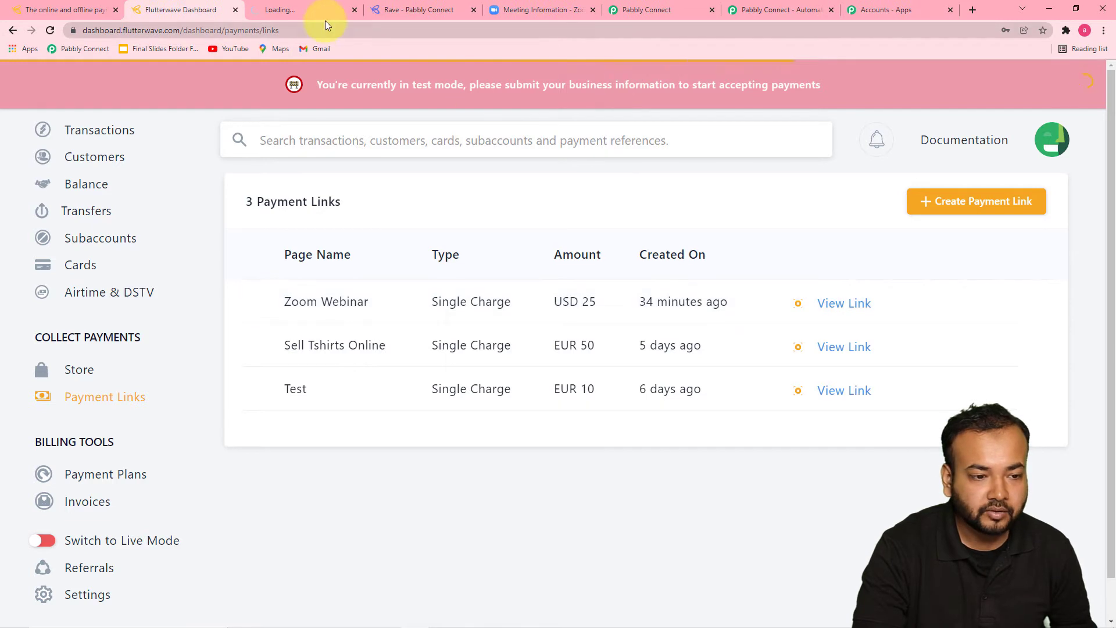
left_click(472, 11)
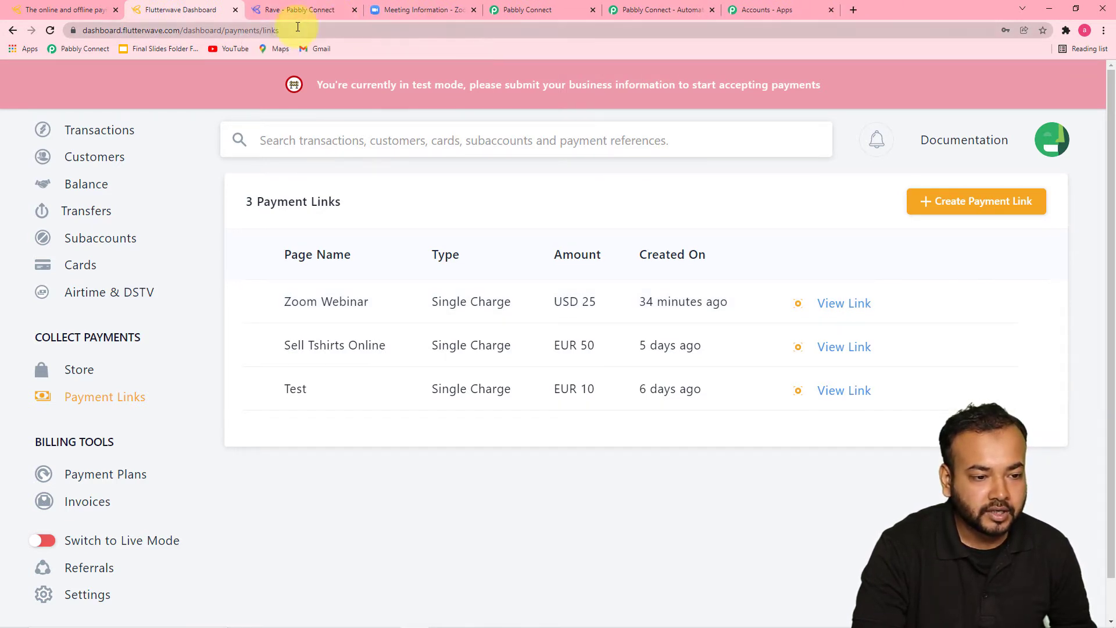
left_click(291, 12)
scroll(359, 316, "down", 1)
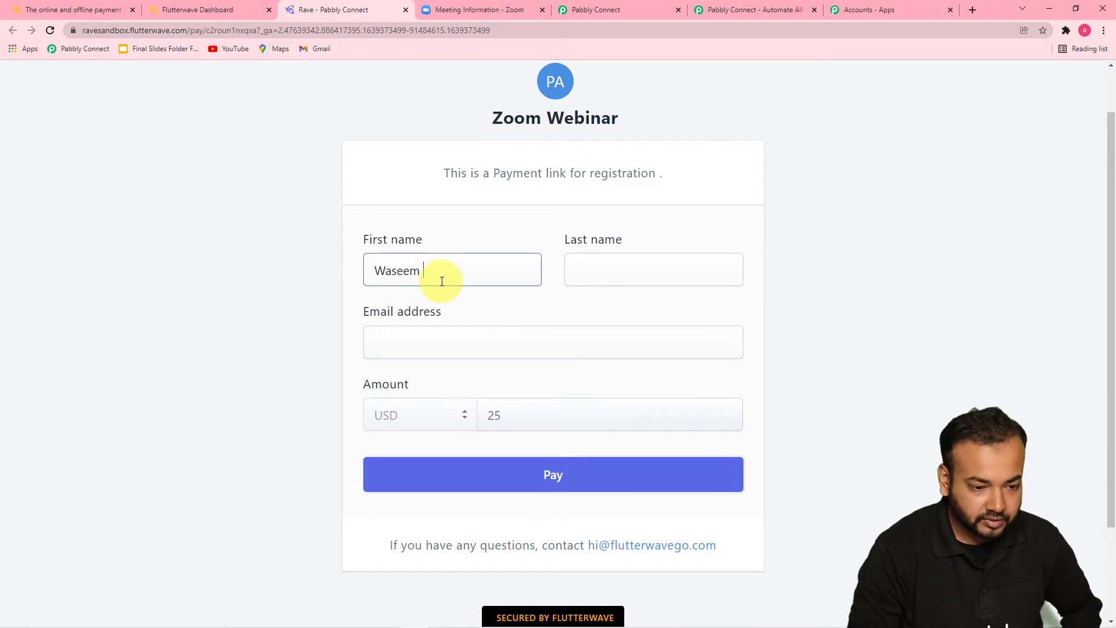
Step: Fill in the payer's last name and e-mail address on the USD 25 form
left_click(609, 284)
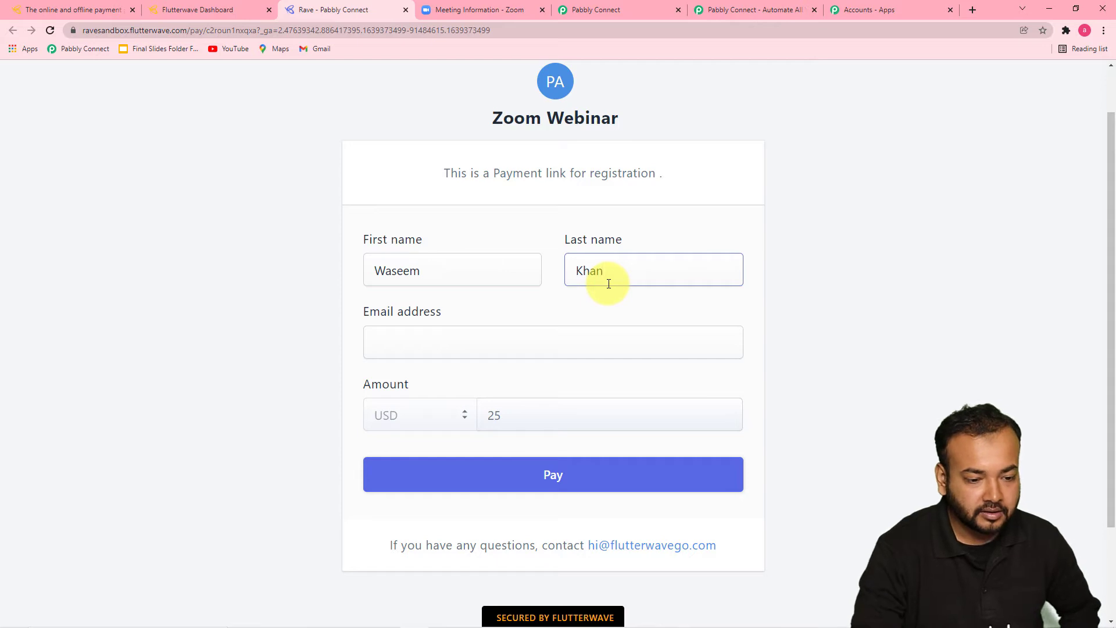
left_click(517, 346)
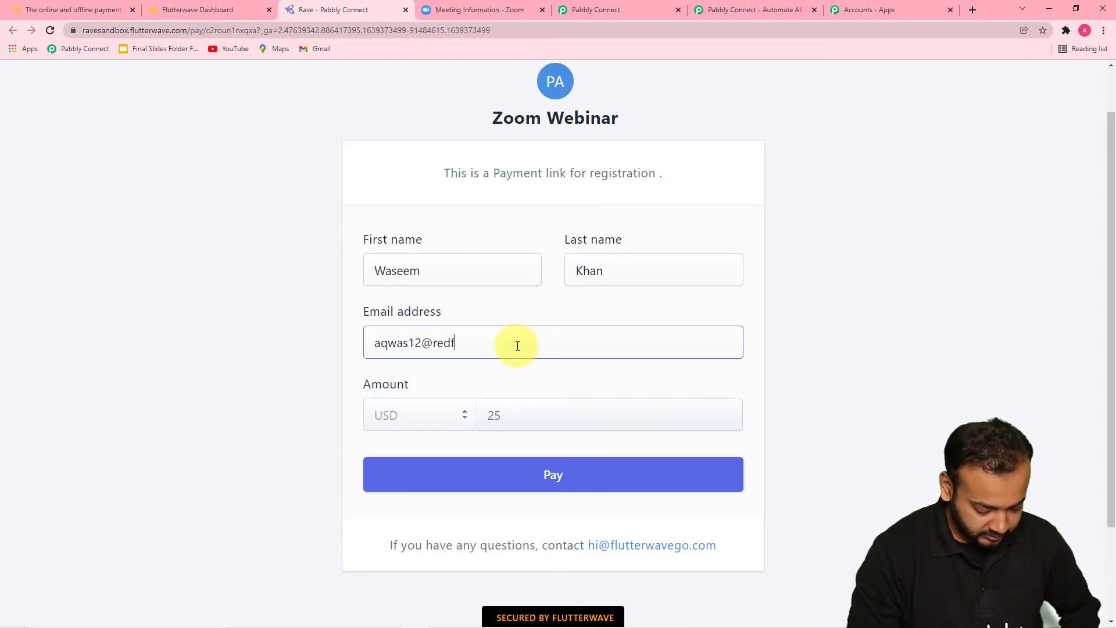
scroll(517, 346, "up", 1)
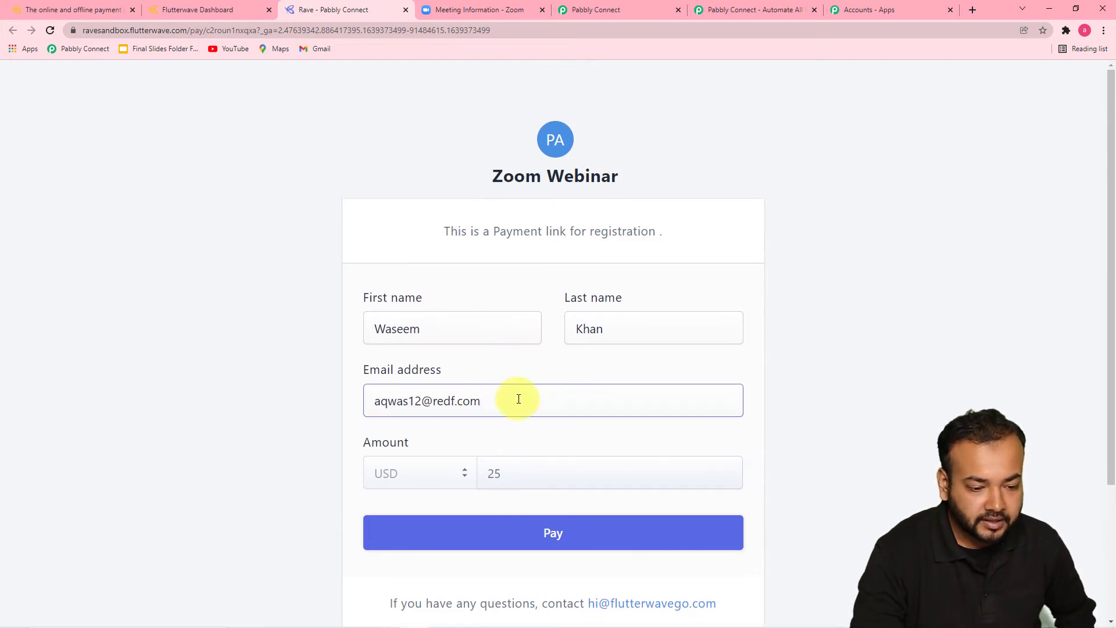
scroll(326, 498, "down", 2)
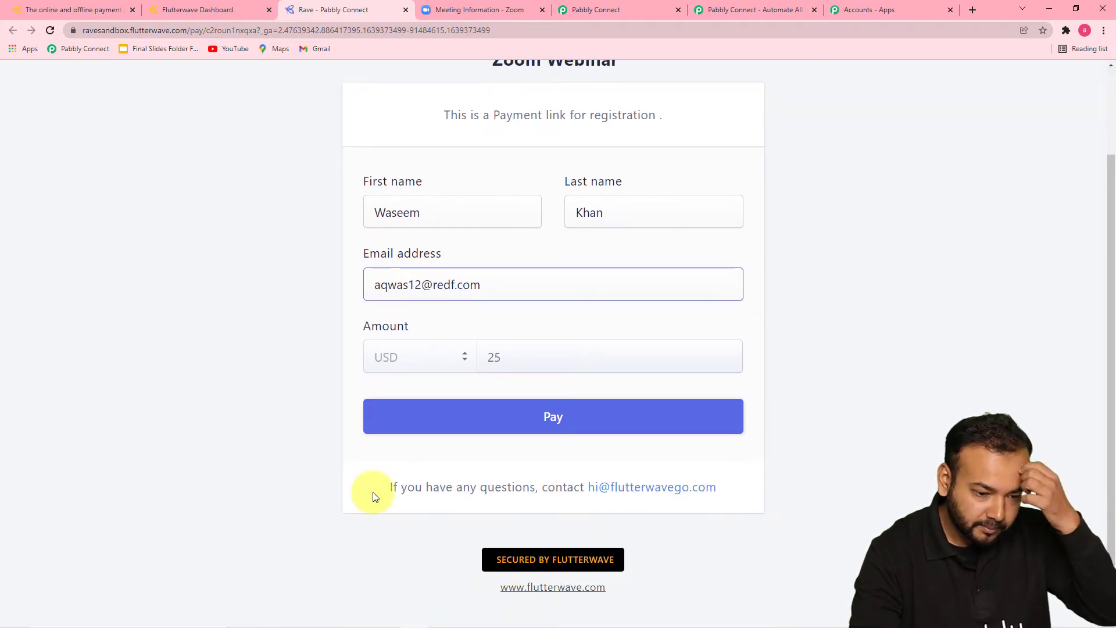
Step: Pay USD25.00 using the saved test card with CVV entered
left_click(411, 416)
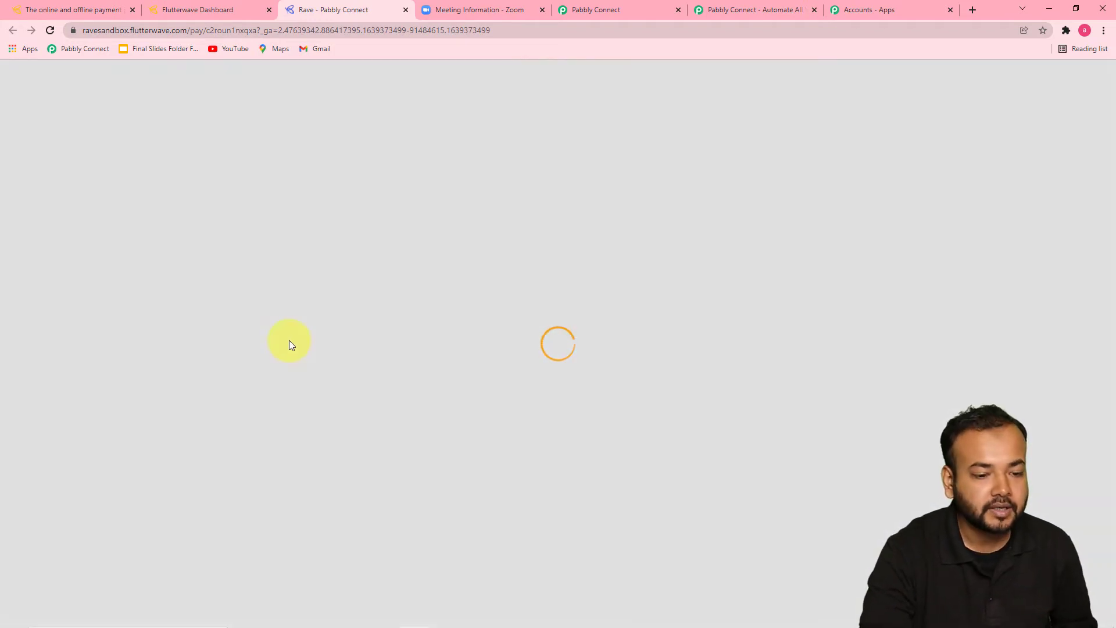
left_click(487, 276)
left_click(501, 309)
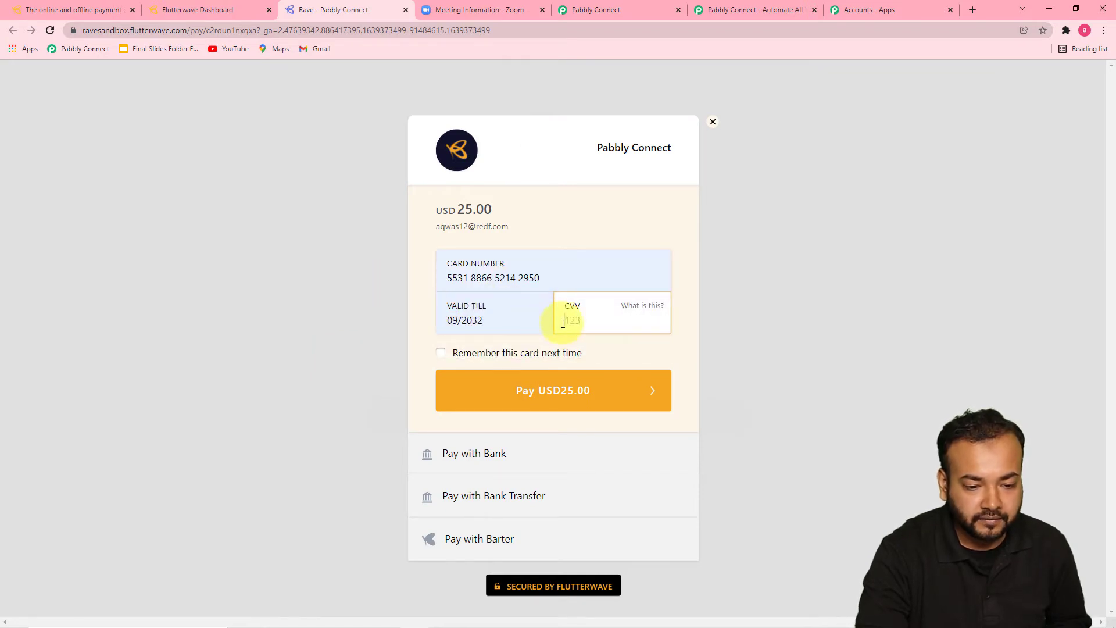
type("5")
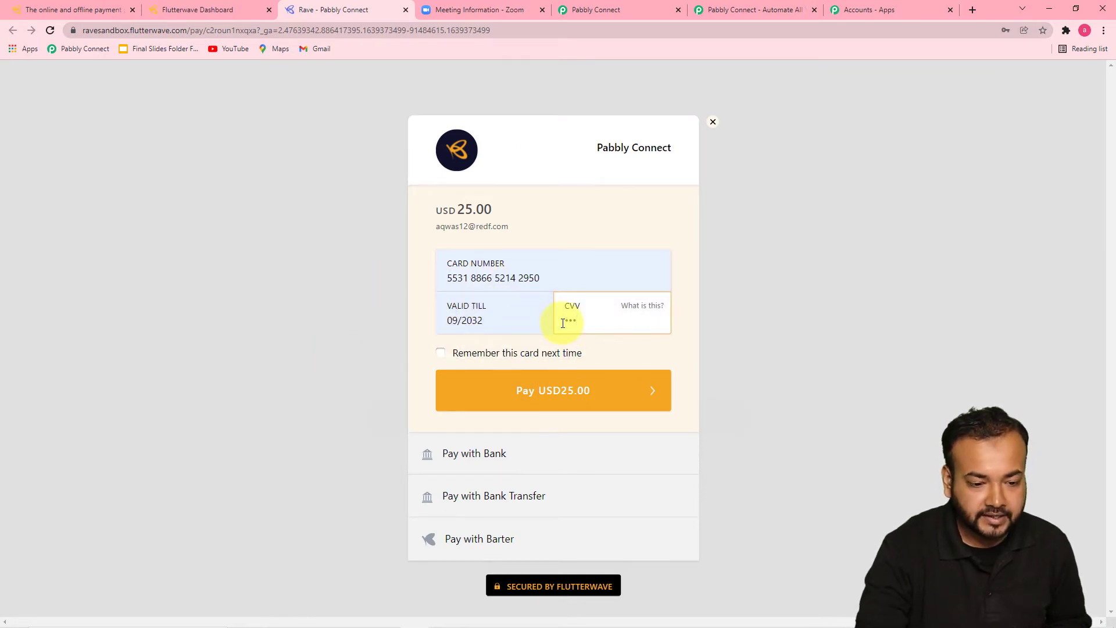
left_click(532, 392)
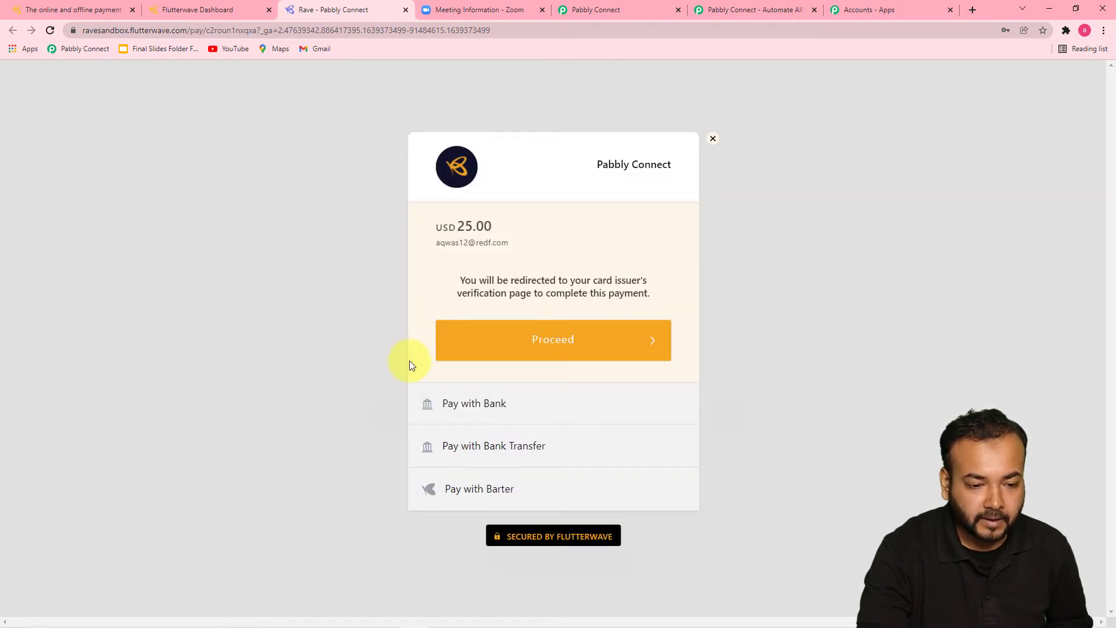
Step: Complete the card issuer verification by submitting the suggested one-time code
left_click(451, 352)
left_click(465, 285)
left_click(469, 326)
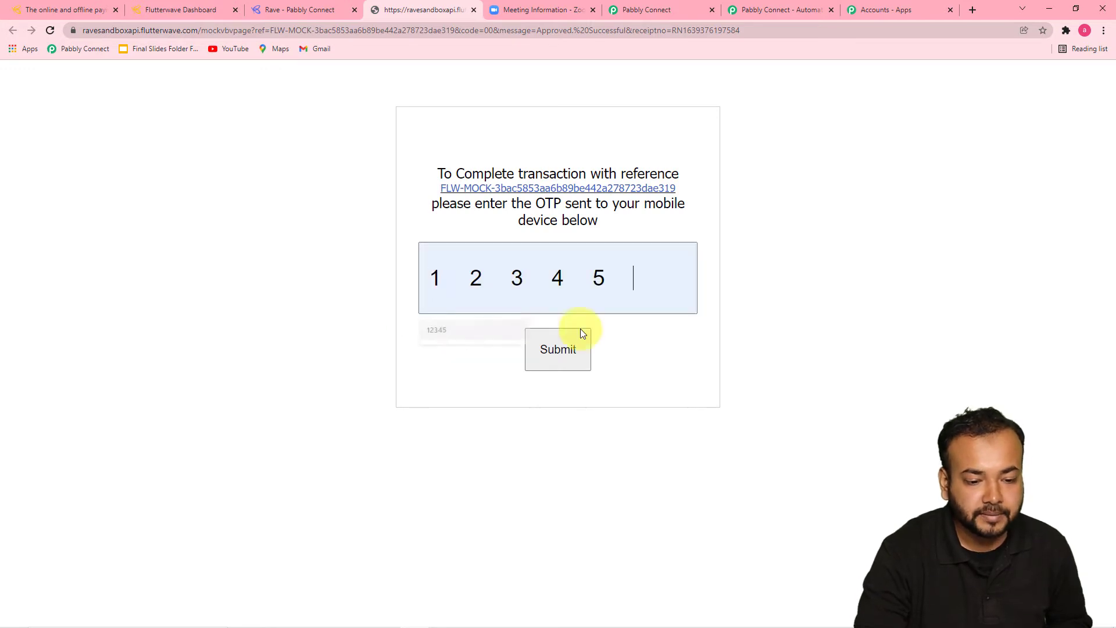
left_click(577, 354)
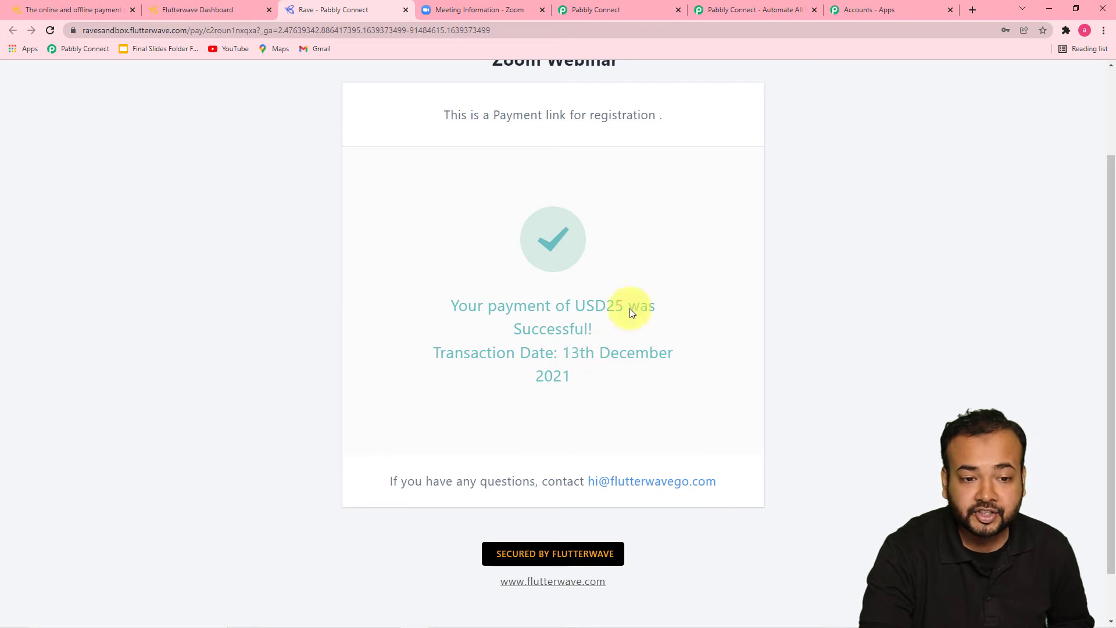
Step: Review the Flutterwave charge.completed webhook fields: amount, successful status, payer's name and e-mail
left_click(633, 11)
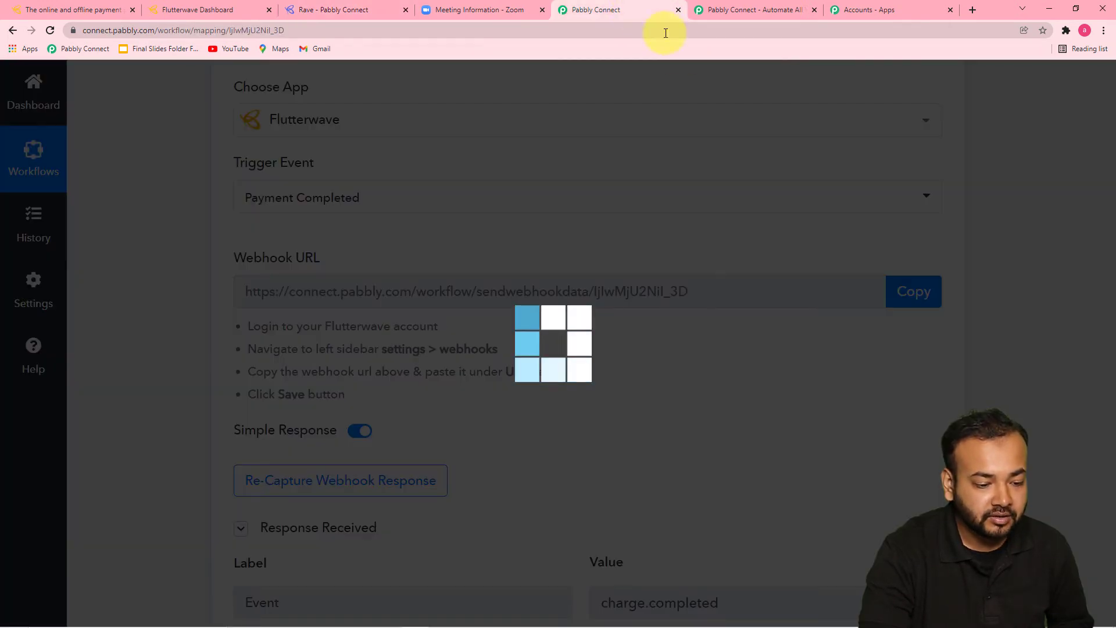
scroll(138, 263, "down", 5)
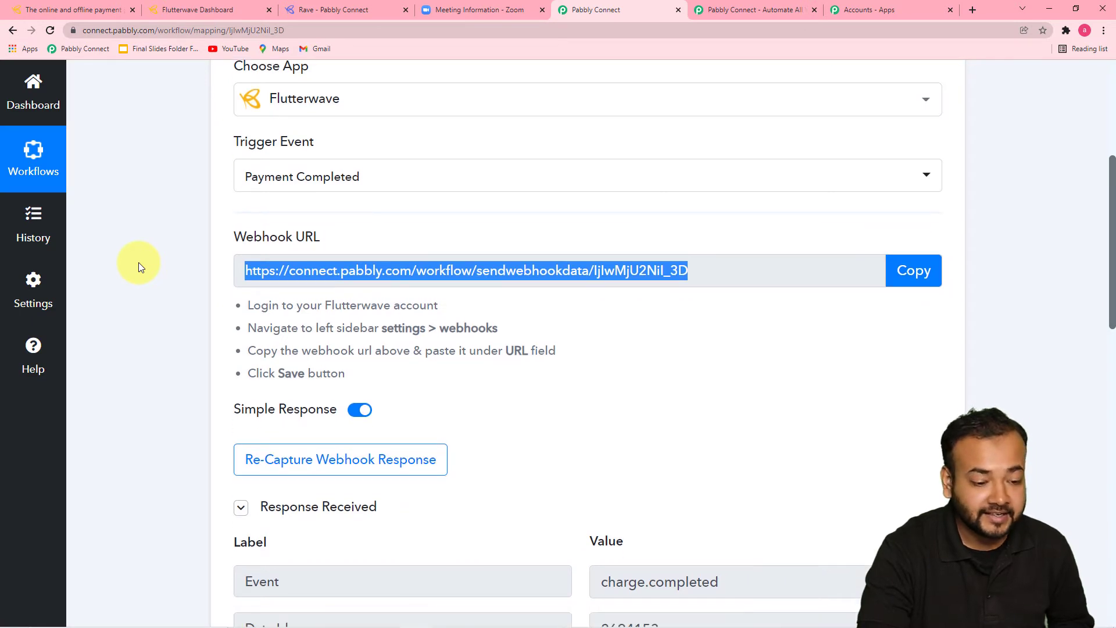
scroll(148, 288, "down", 2)
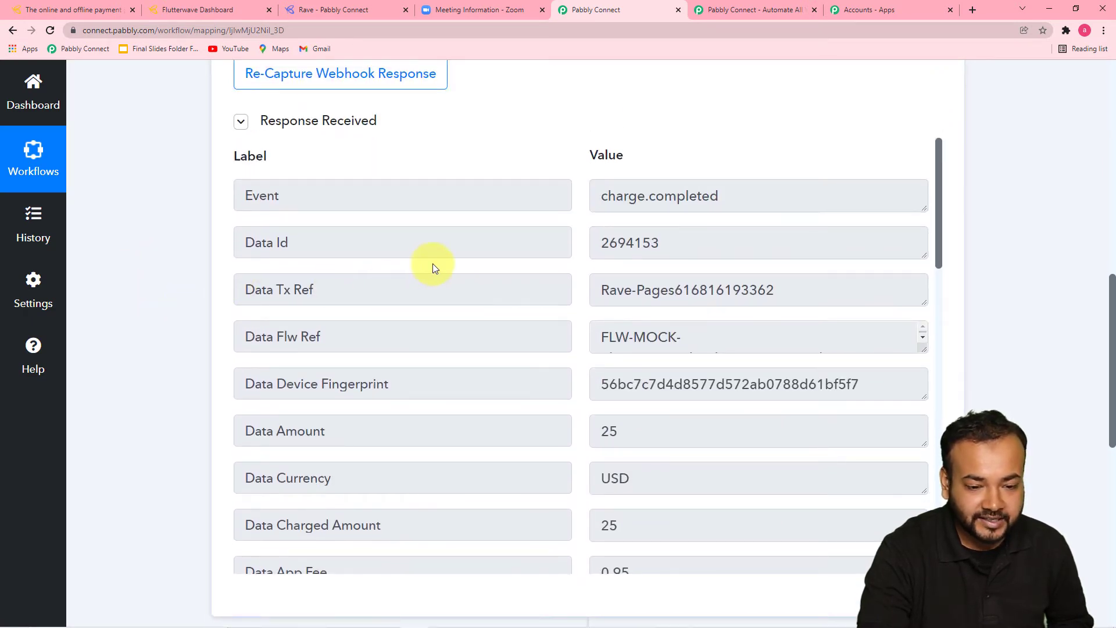
scroll(433, 263, "down", 1)
scroll(367, 303, "down", 2)
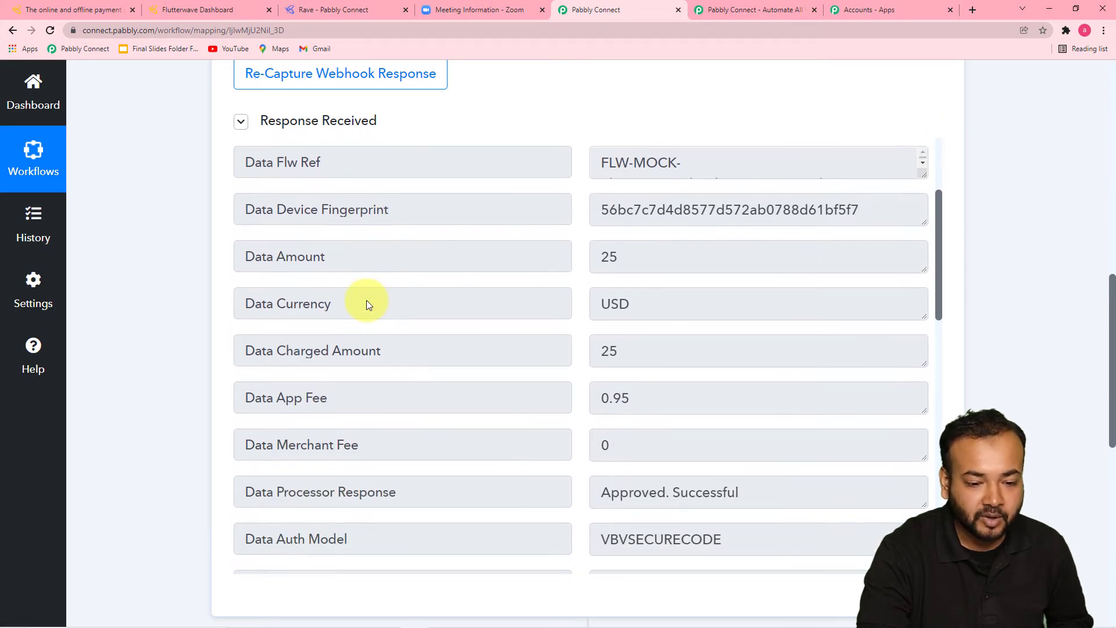
scroll(367, 303, "down", 2)
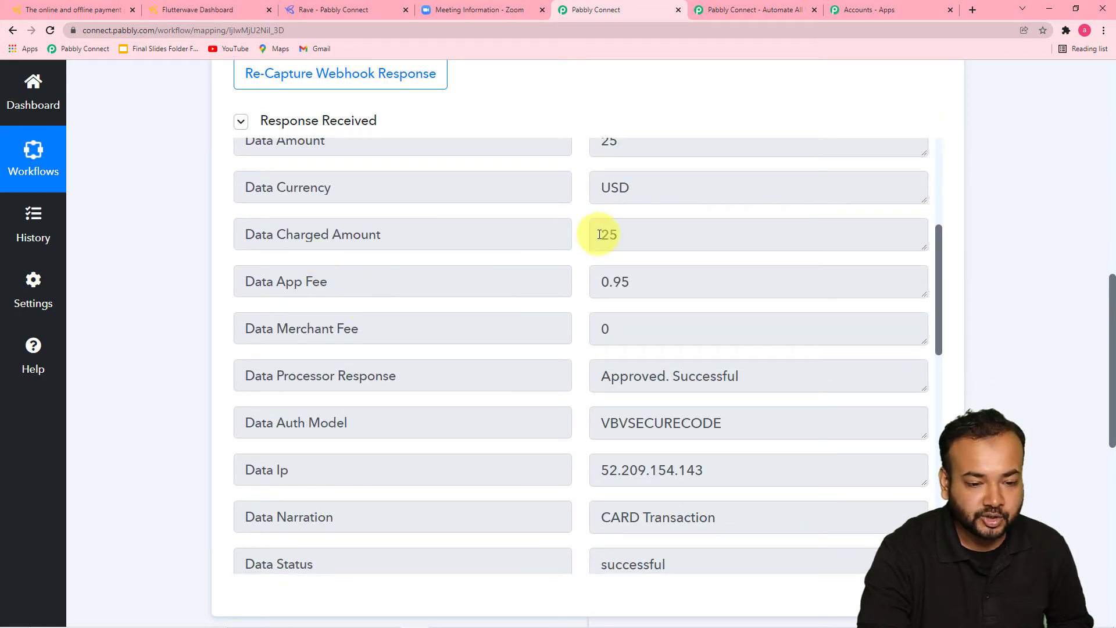
scroll(305, 266, "down", 2)
scroll(306, 266, "down", 4)
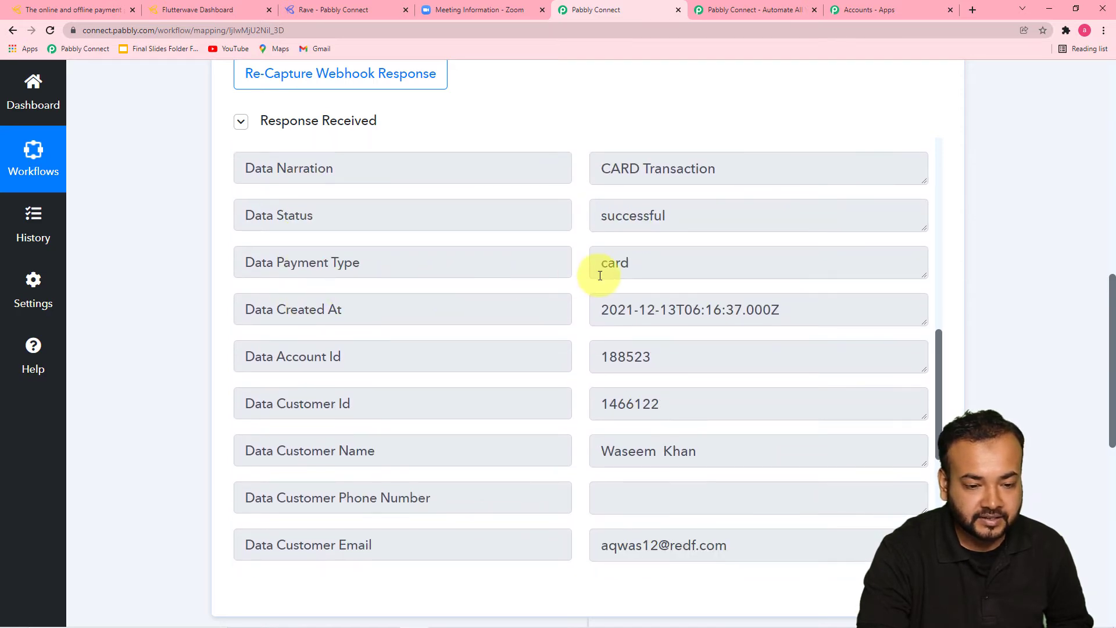
scroll(456, 259, "down", 3)
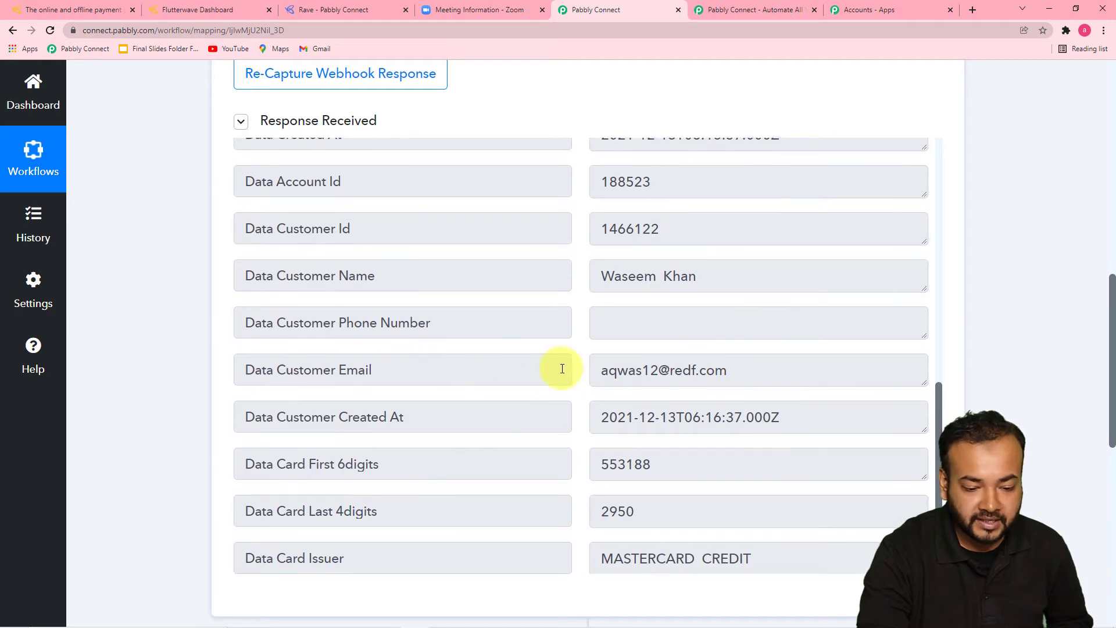
scroll(439, 335, "down", 2)
scroll(439, 334, "down", 2)
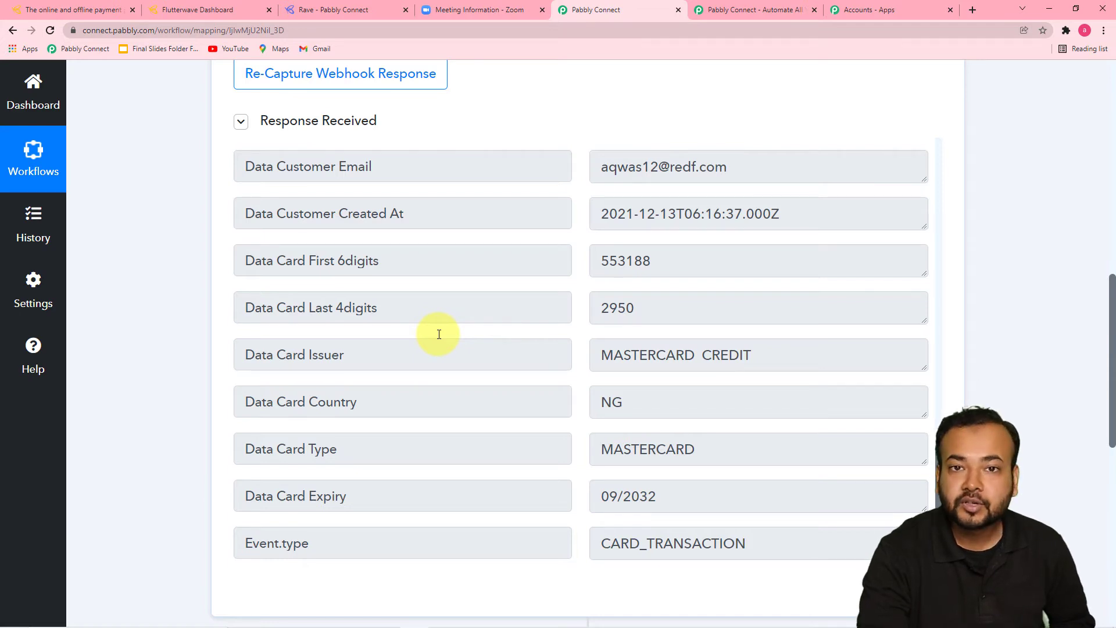
scroll(142, 250, "down", 6)
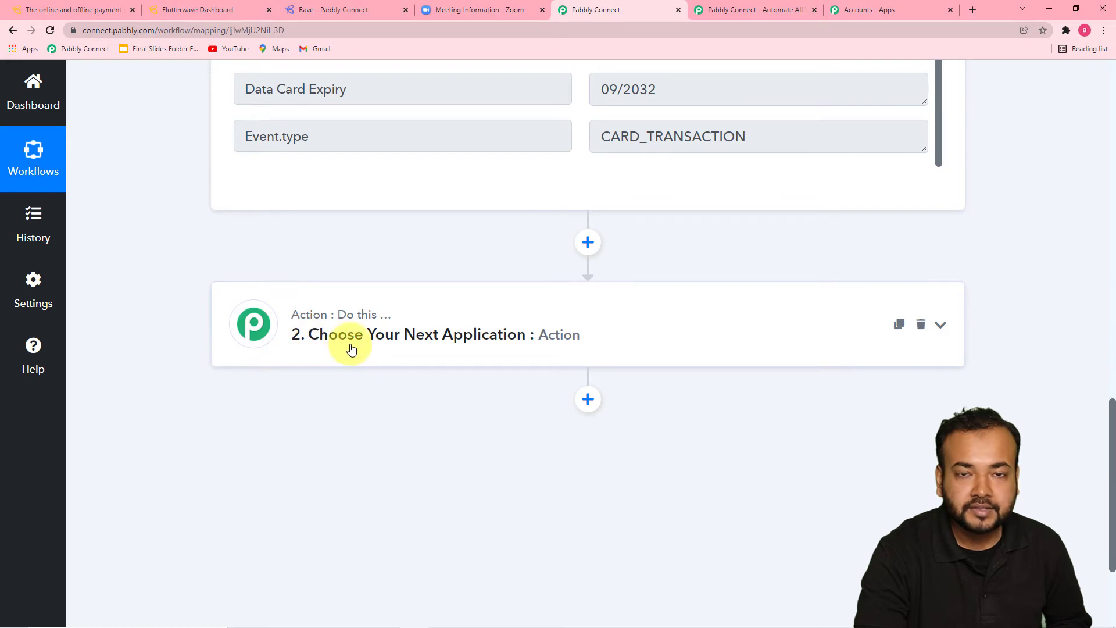
Step: Set step 2 to the Zoom app with the Add Meeting Registrant action event
left_click(351, 349)
scroll(305, 285, "down", 3)
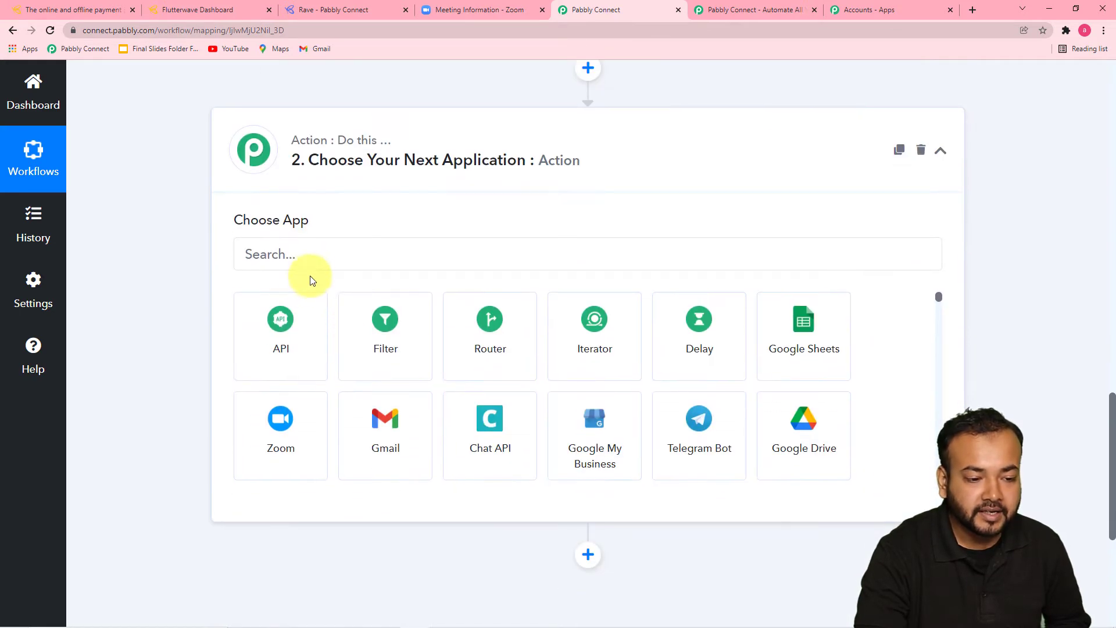
left_click(320, 260)
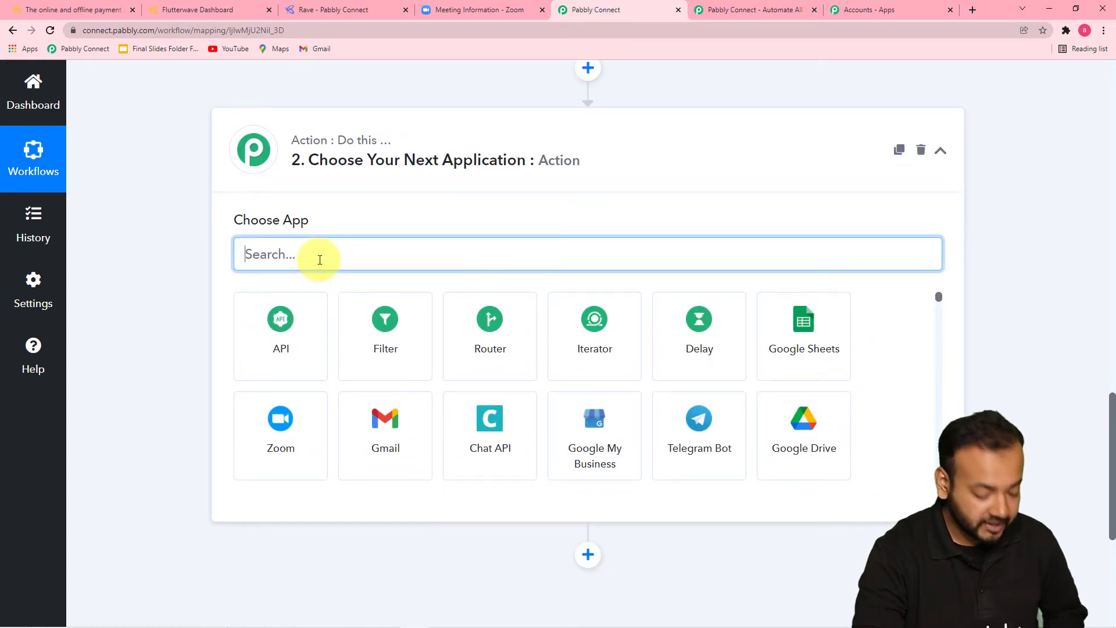
type("zo")
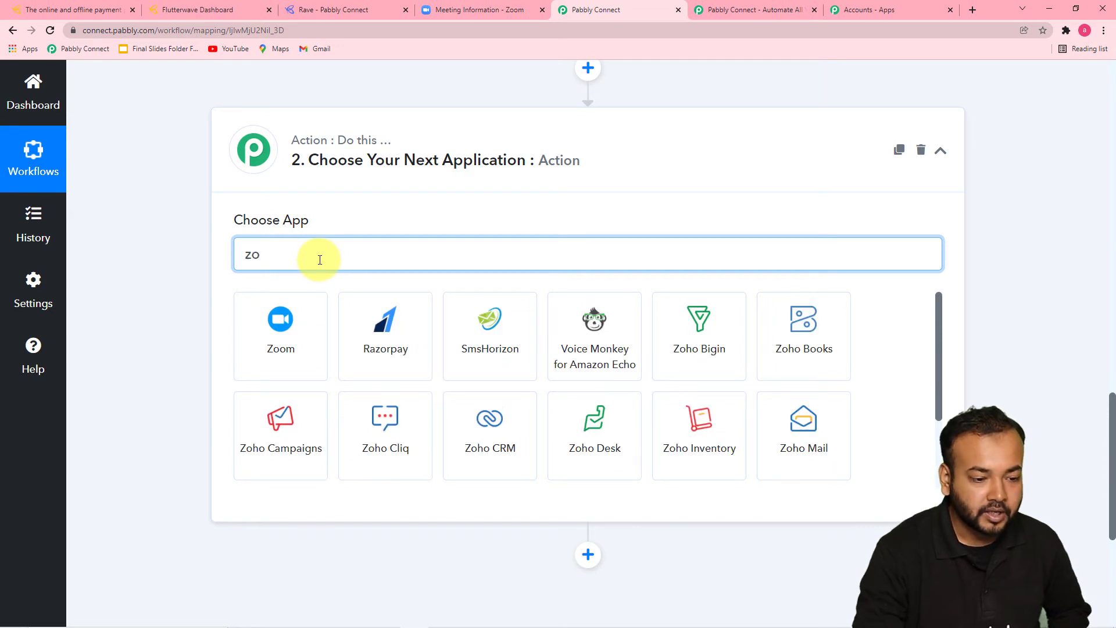
left_click(283, 344)
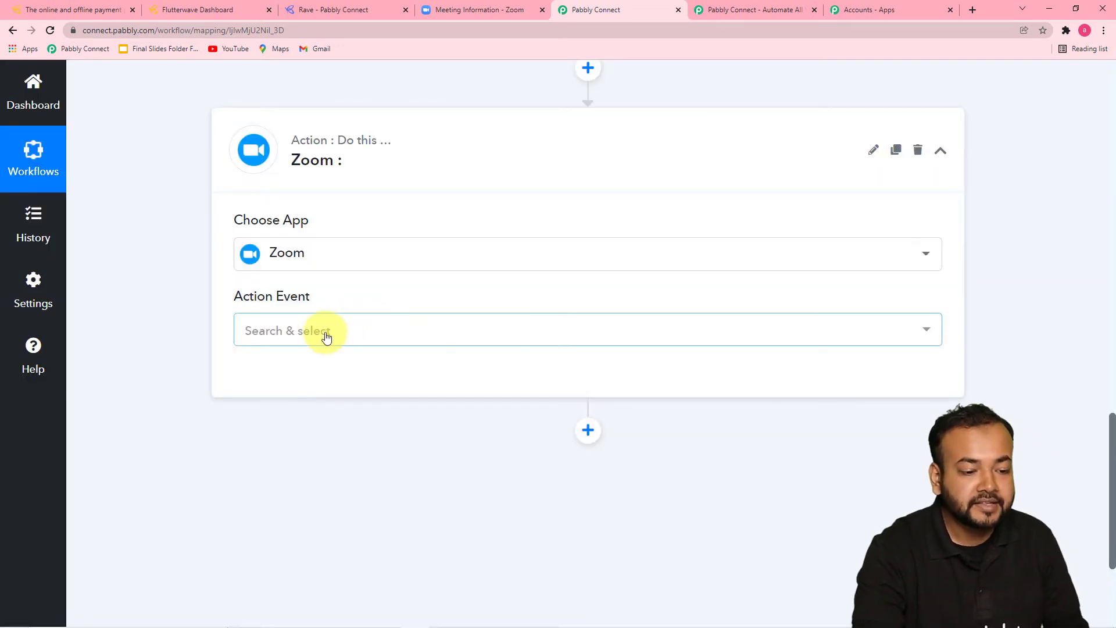
left_click(327, 333)
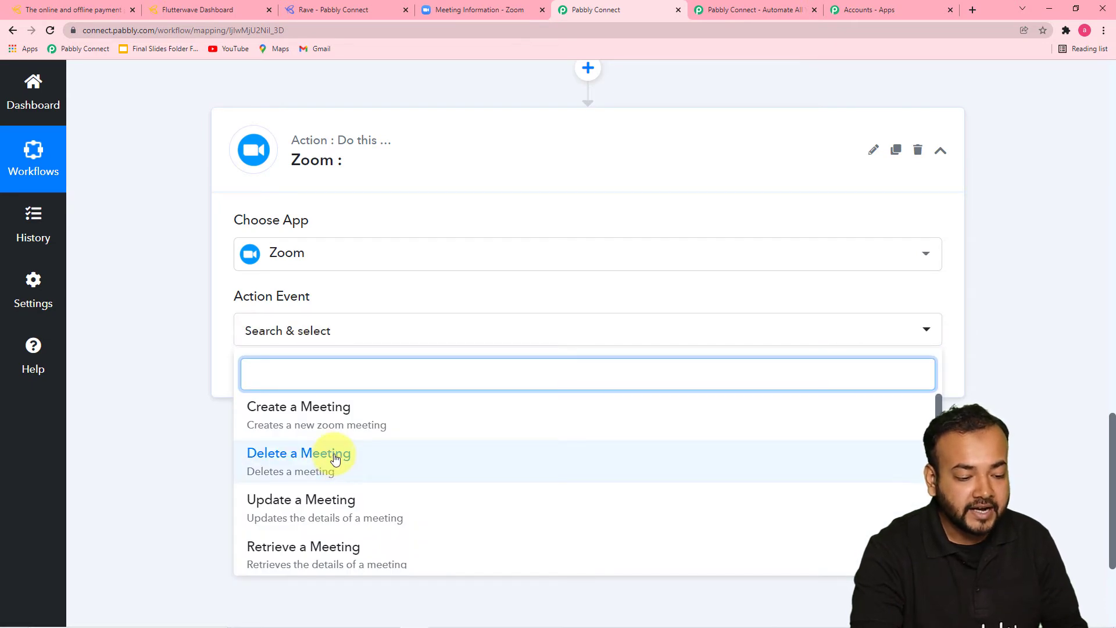
scroll(326, 459, "down", 3)
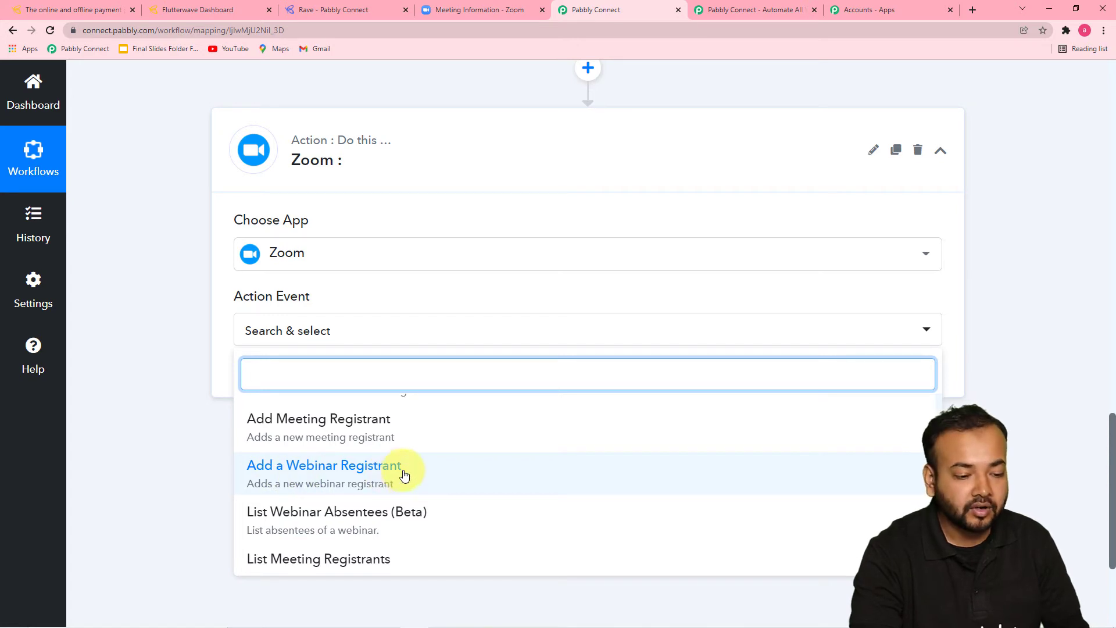
left_click(315, 433)
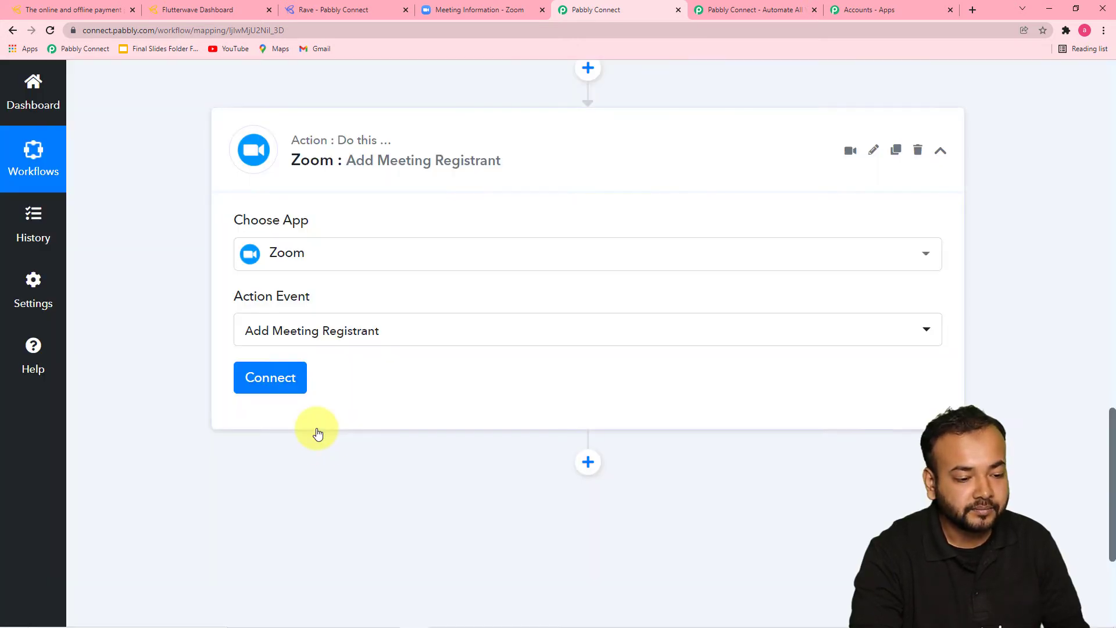
Step: Authorize a new Zoom connection for the action step to reveal its registrant fields
left_click(282, 389)
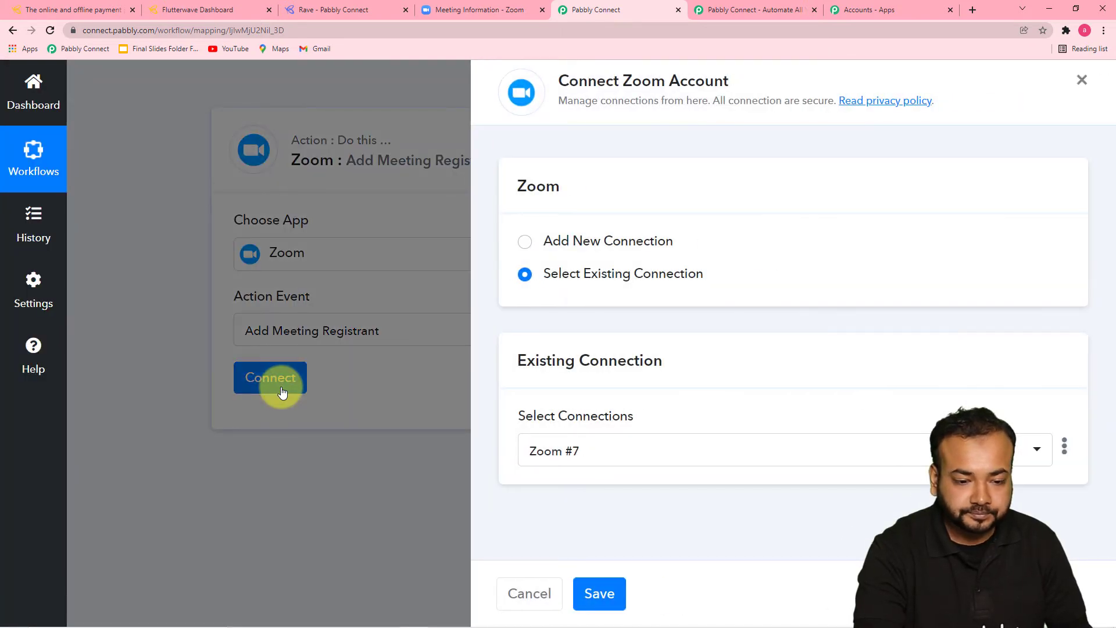
left_click(523, 244)
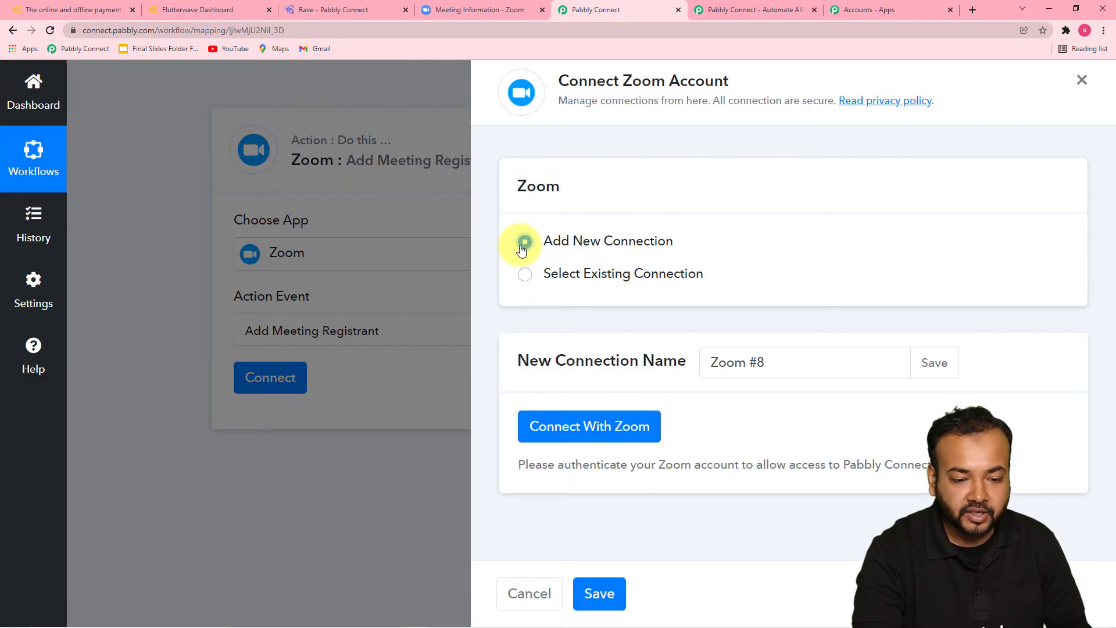
left_click(551, 428)
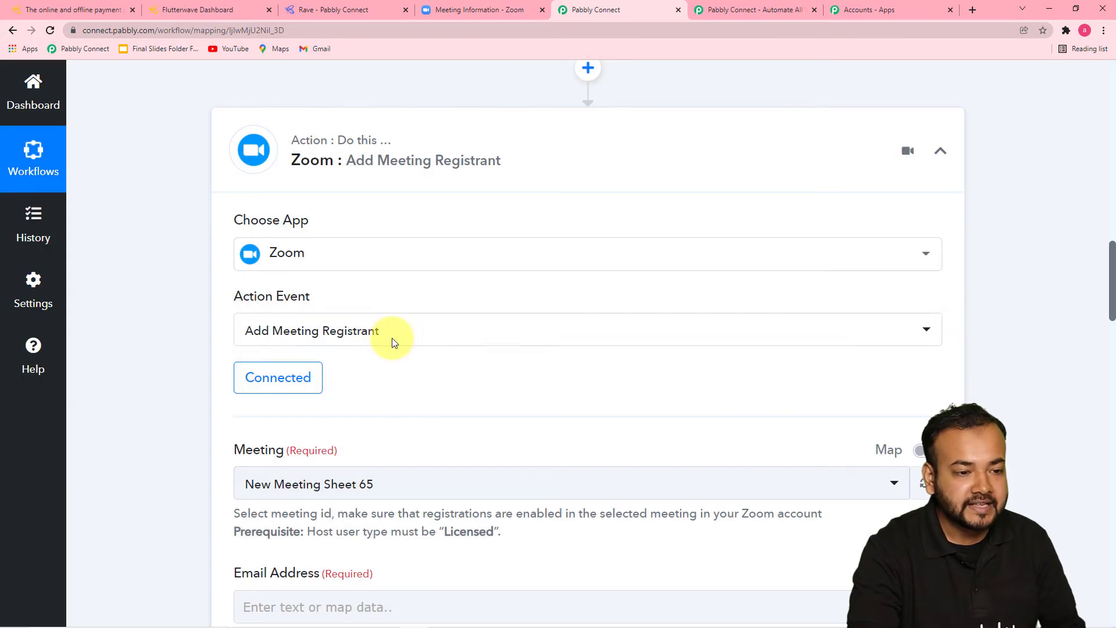
scroll(447, 299, "down", 2)
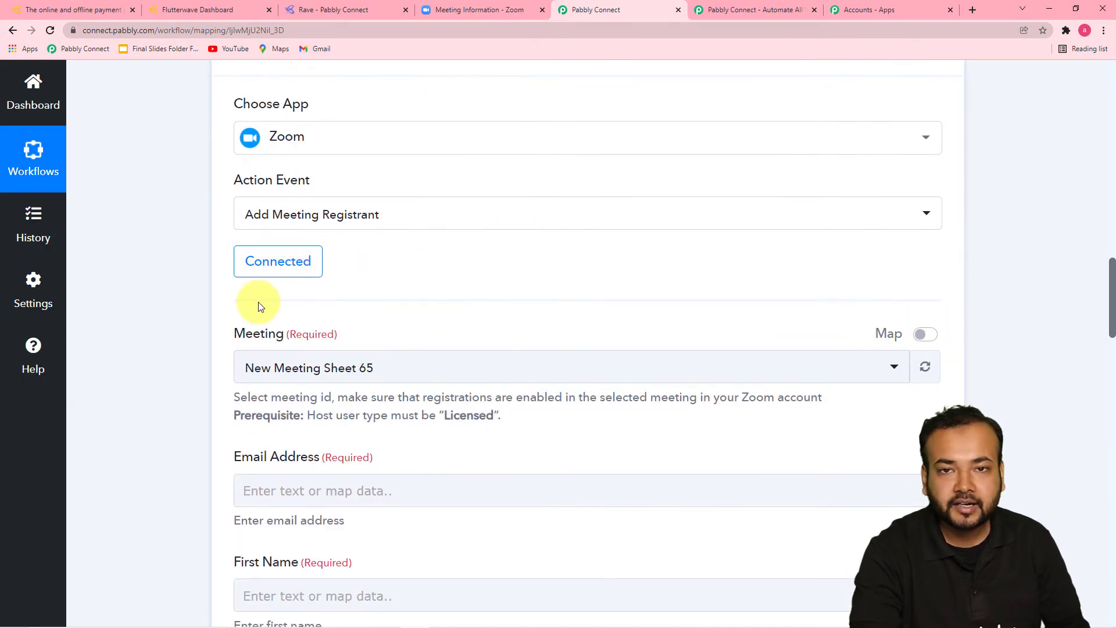